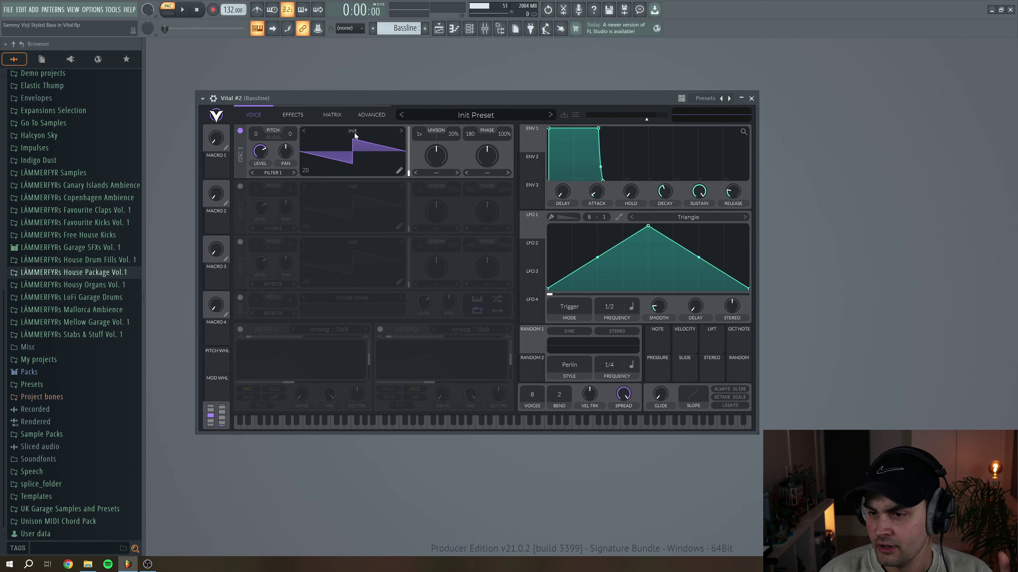
Load Harmonic Series into oscillator 1, transpose it up 24 semitones and set its level to 0
{"action": "left_click", "coordinate": [353, 132]}
{"action": "left_click", "coordinate": [565, 188]}
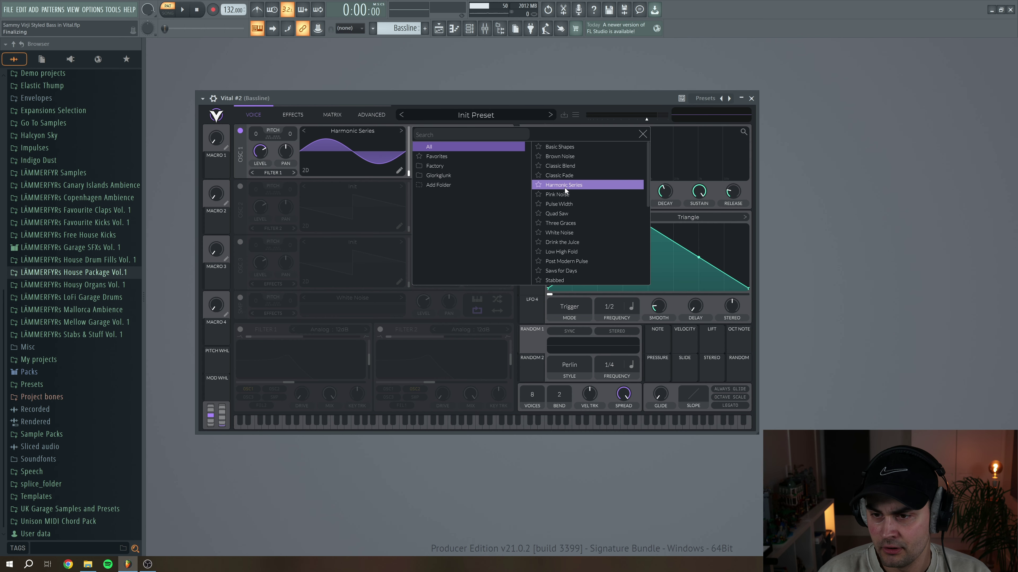
{"action": "left_click", "coordinate": [287, 39]}
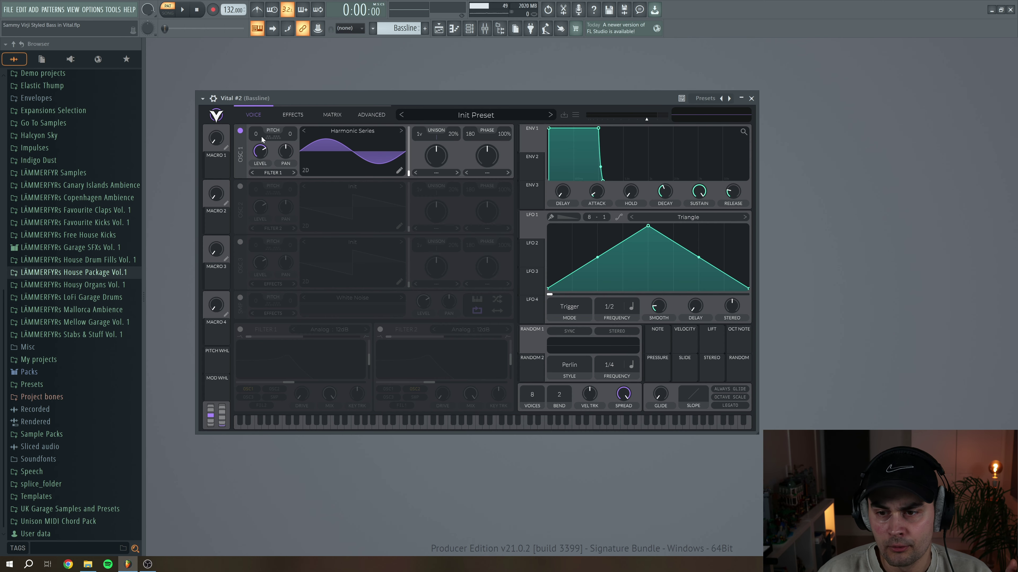
{"action": "left_click_drag", "start_coordinate": [262, 139], "coordinate": [261, 127]}
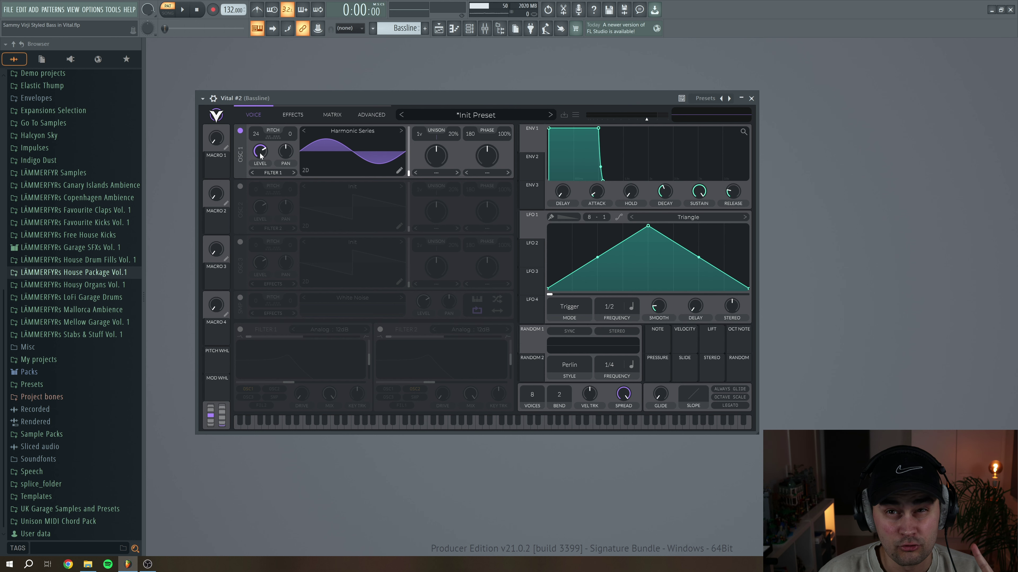
{"action": "left_click_drag", "start_coordinate": [261, 155], "coordinate": [263, 217]}
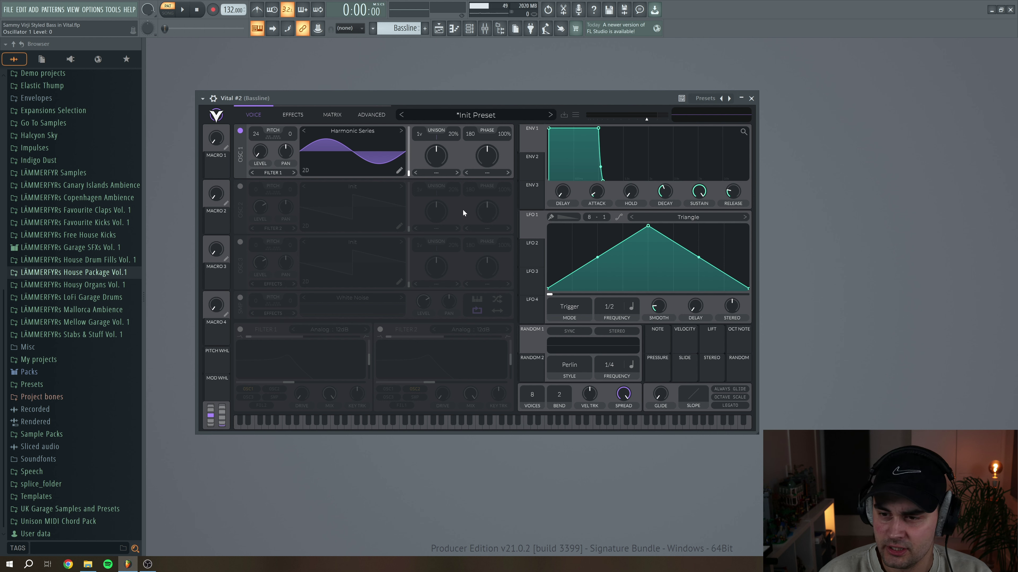
Turn on oscillator 2 with the Harmonic Series wavetable
{"action": "left_click", "coordinate": [240, 187]}
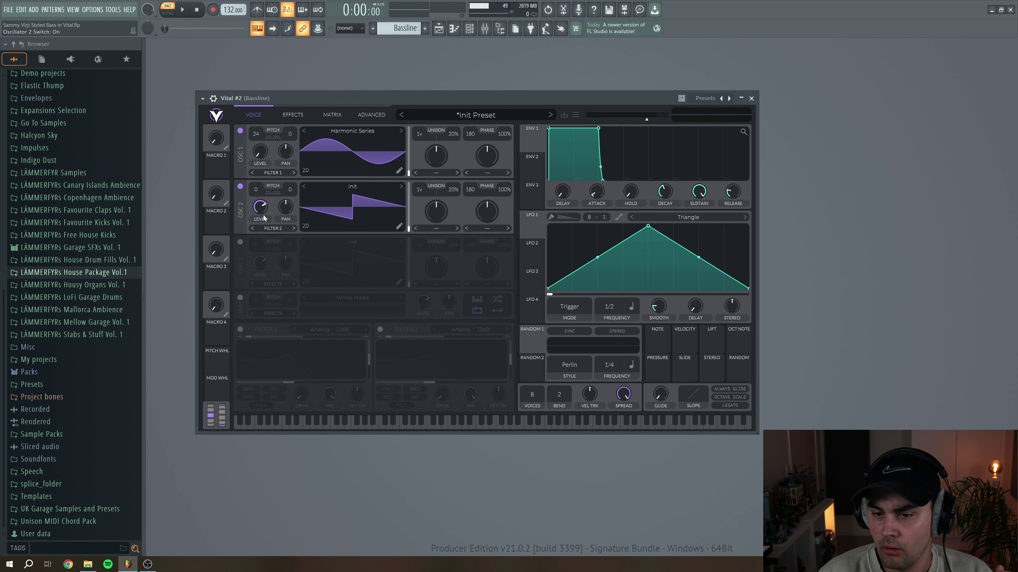
{"action": "left_click", "coordinate": [365, 186]}
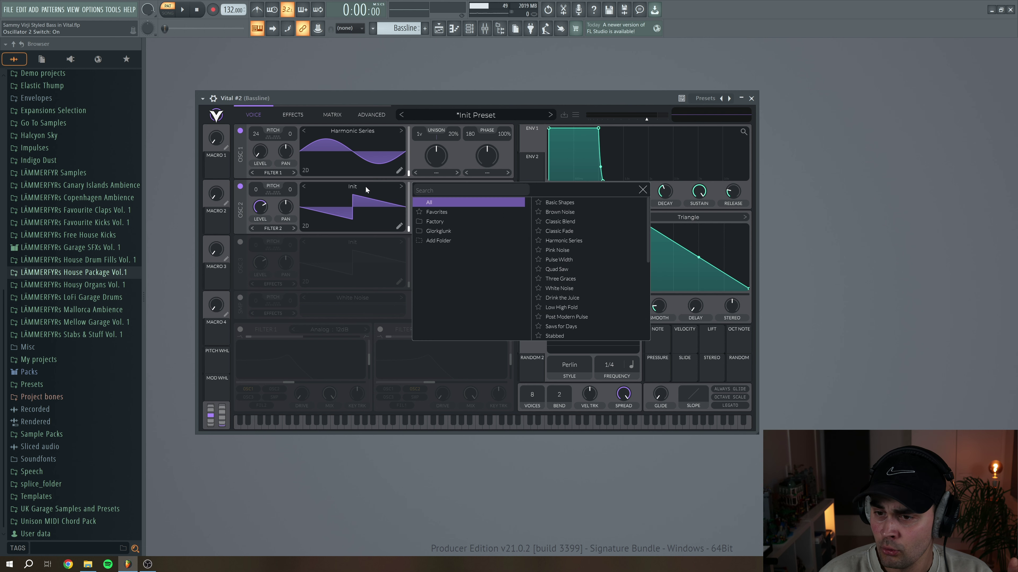
{"action": "left_click", "coordinate": [568, 240]}
{"action": "left_click", "coordinate": [568, 239]}
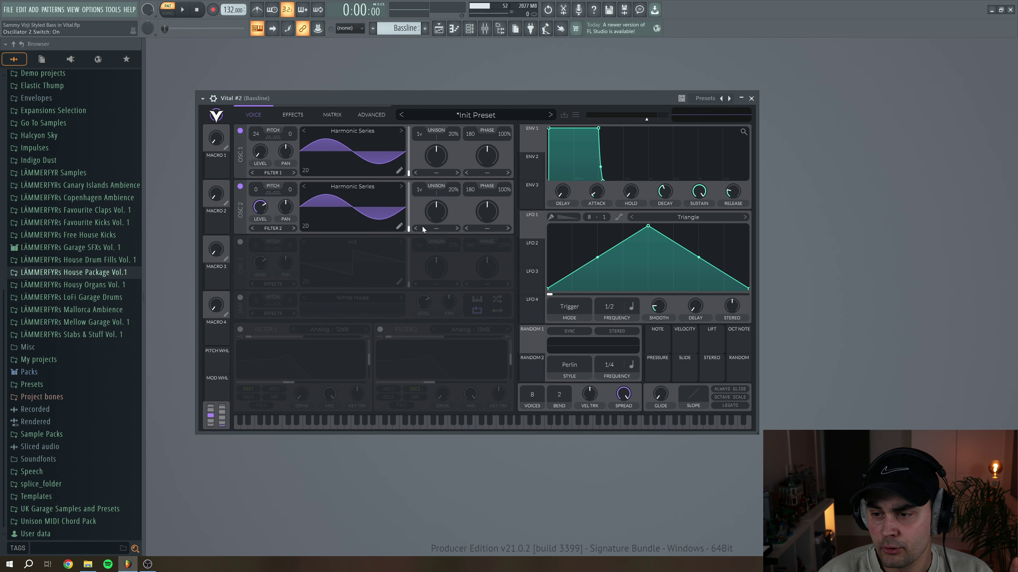
Set oscillator 2's distortion to FM from oscillator 1, adjust the amount, and route it to Filter 1
{"action": "left_click", "coordinate": [485, 228]}
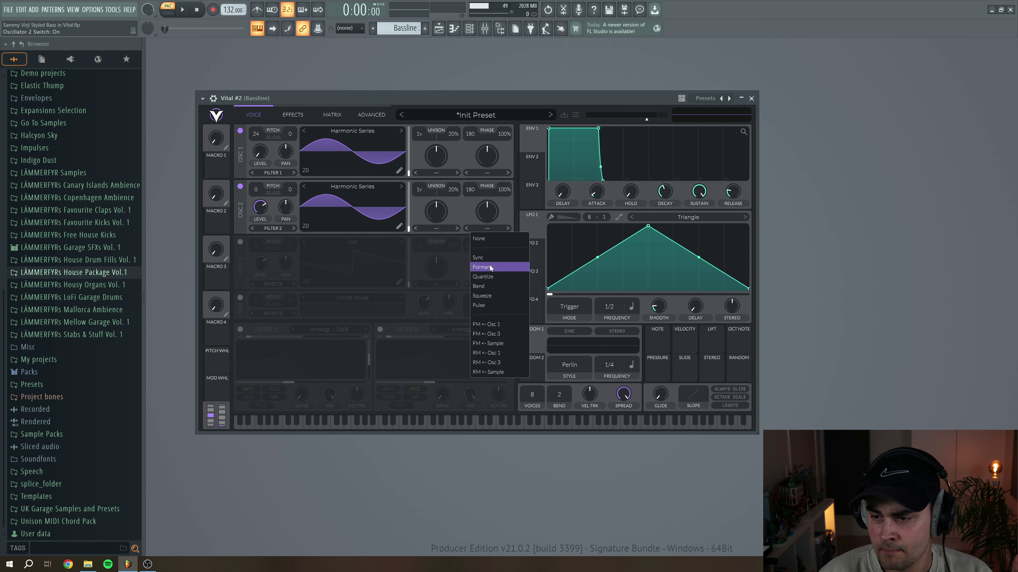
{"action": "left_click", "coordinate": [498, 325]}
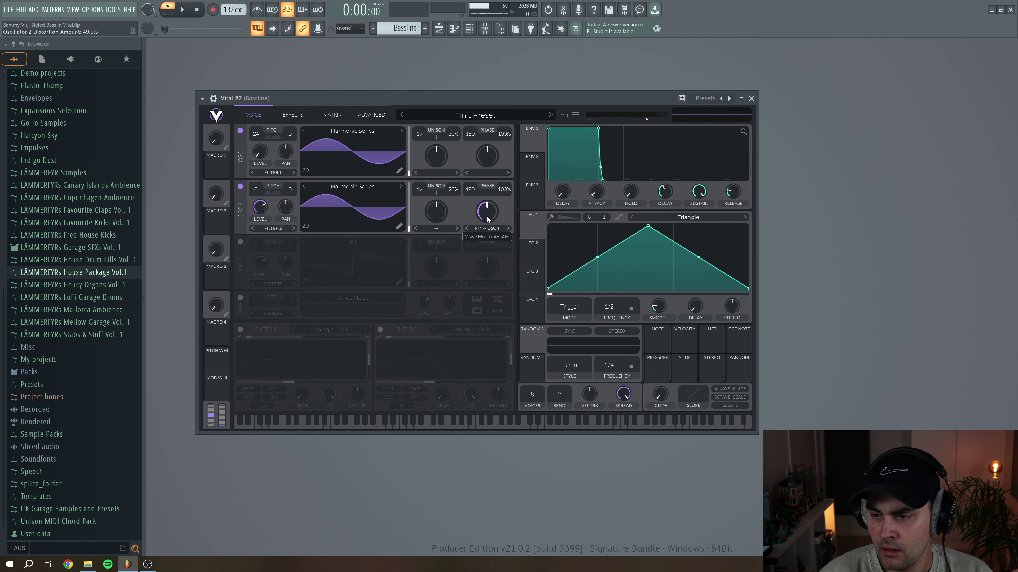
{"action": "left_click_drag", "start_coordinate": [486, 216], "coordinate": [488, 321]}
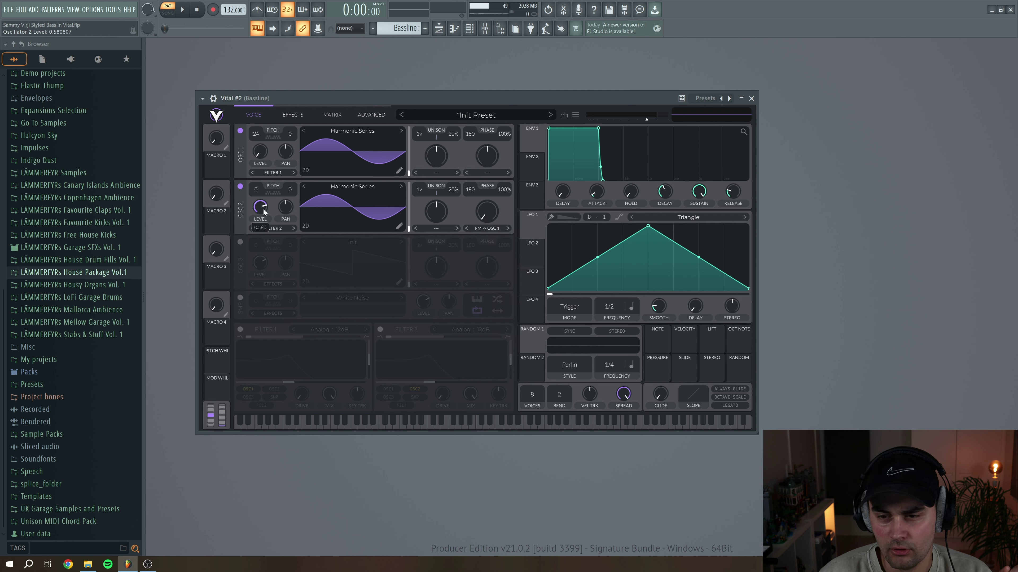
{"action": "left_click", "coordinate": [279, 230]}
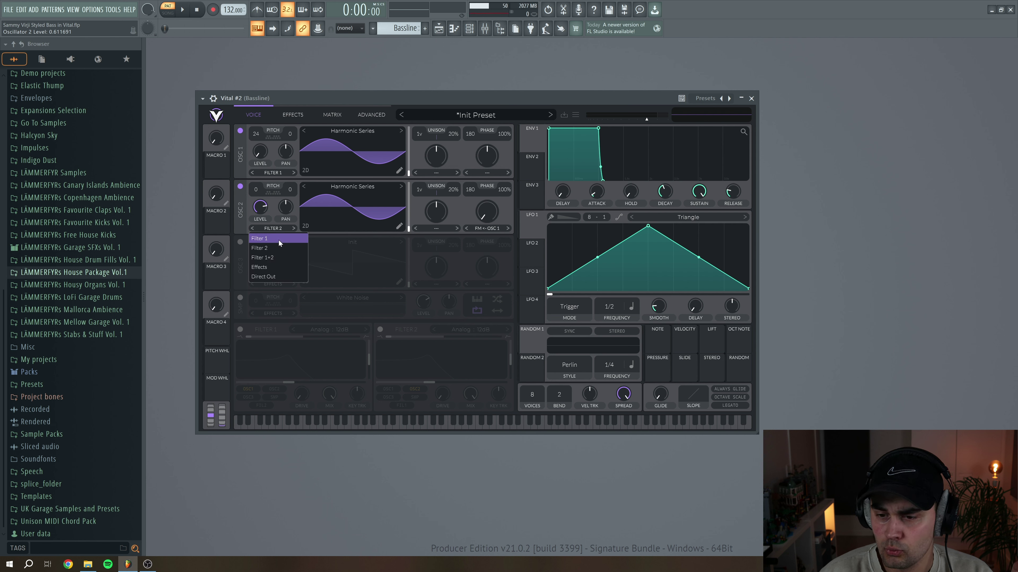
{"action": "left_click", "coordinate": [278, 239]}
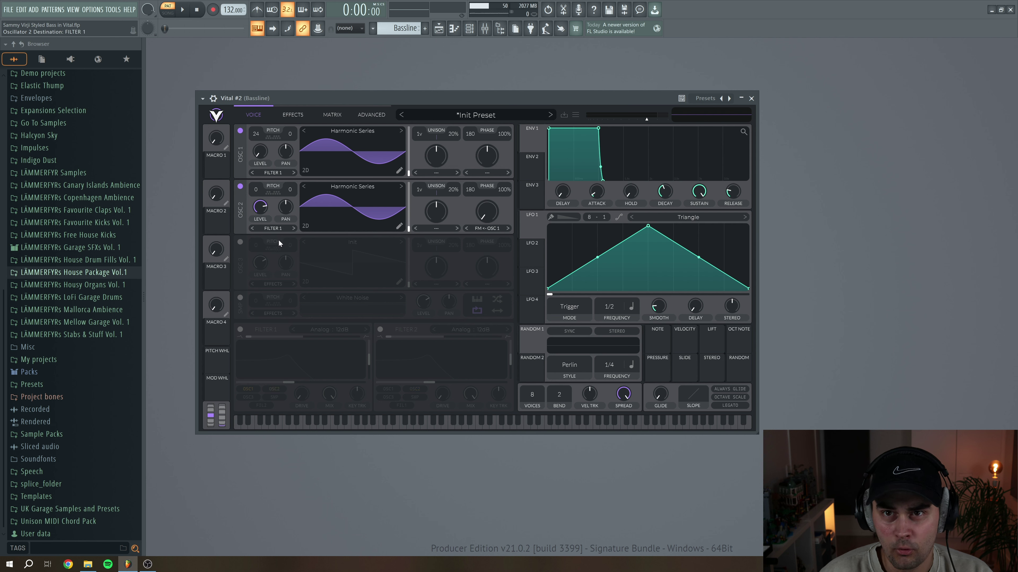
Enable oscillator 3 with the Basic Shapes wavetable, routed to Direct Out
{"action": "left_click", "coordinate": [240, 242]}
{"action": "left_click", "coordinate": [352, 242]}
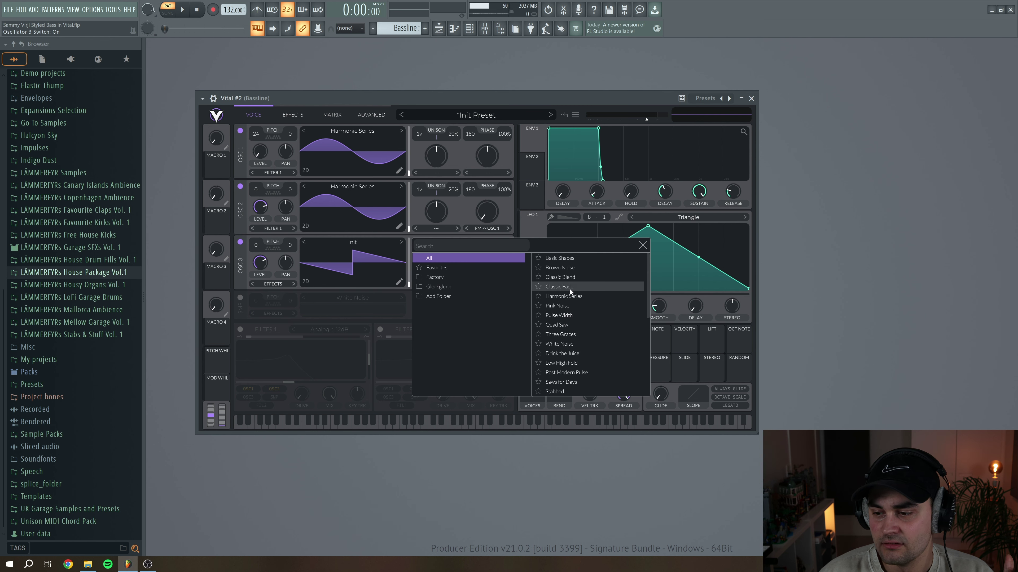
{"action": "left_click", "coordinate": [568, 259]}
{"action": "left_click", "coordinate": [460, 231]}
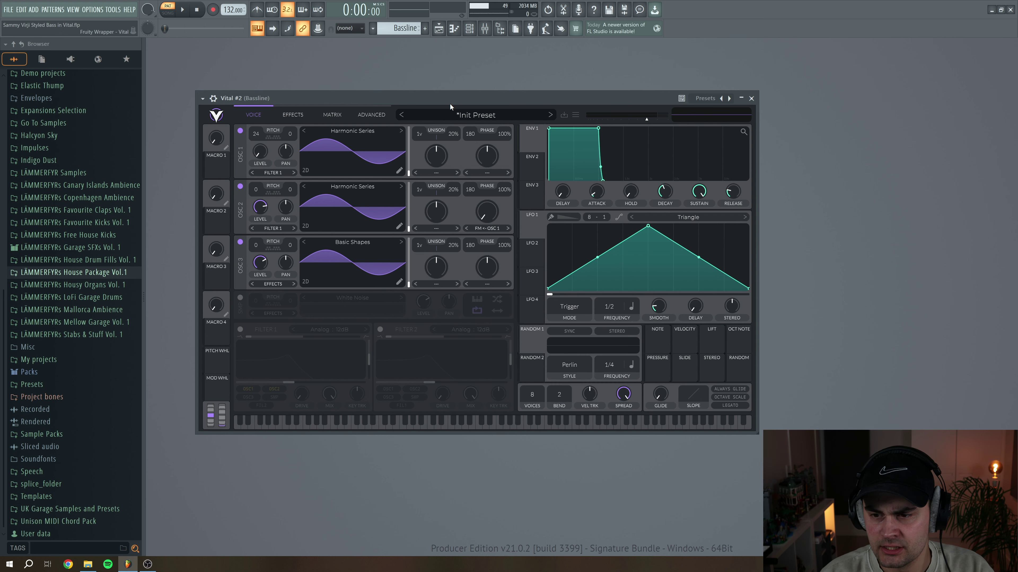
{"action": "left_click", "coordinate": [279, 285]}
{"action": "left_click", "coordinate": [279, 332]}
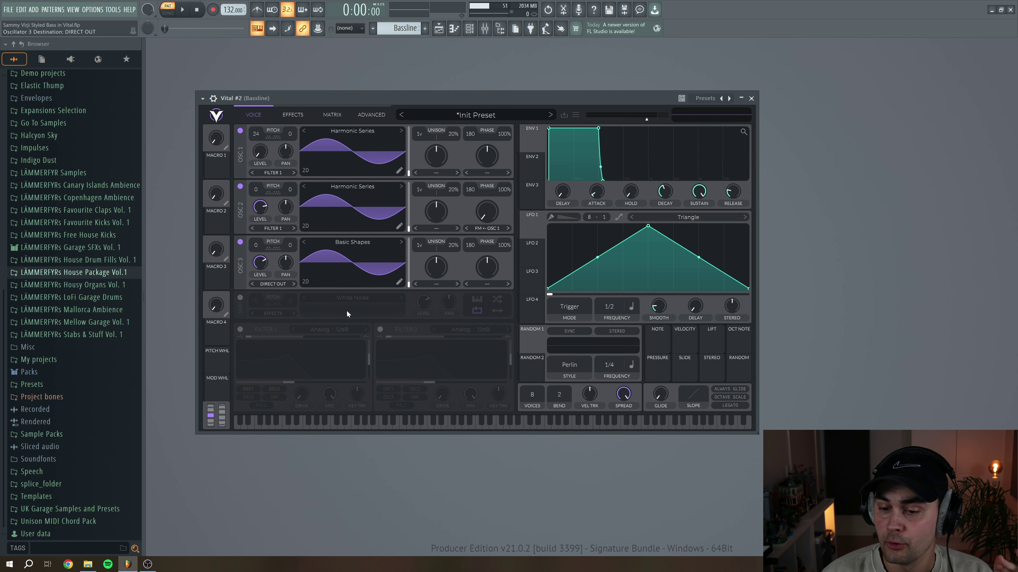
Enable Filter 1 as Analog 24dB with cutoff about -4 semitones and resonance near 30%, then audition the beat
{"action": "left_click", "coordinate": [241, 330]}
{"action": "left_click", "coordinate": [351, 328]}
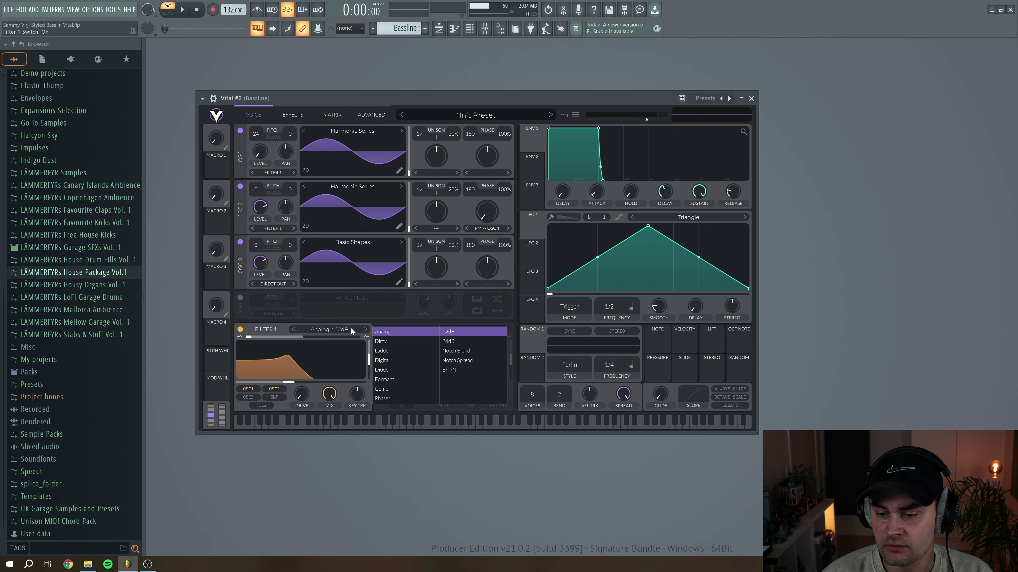
{"action": "left_click", "coordinate": [456, 340]}
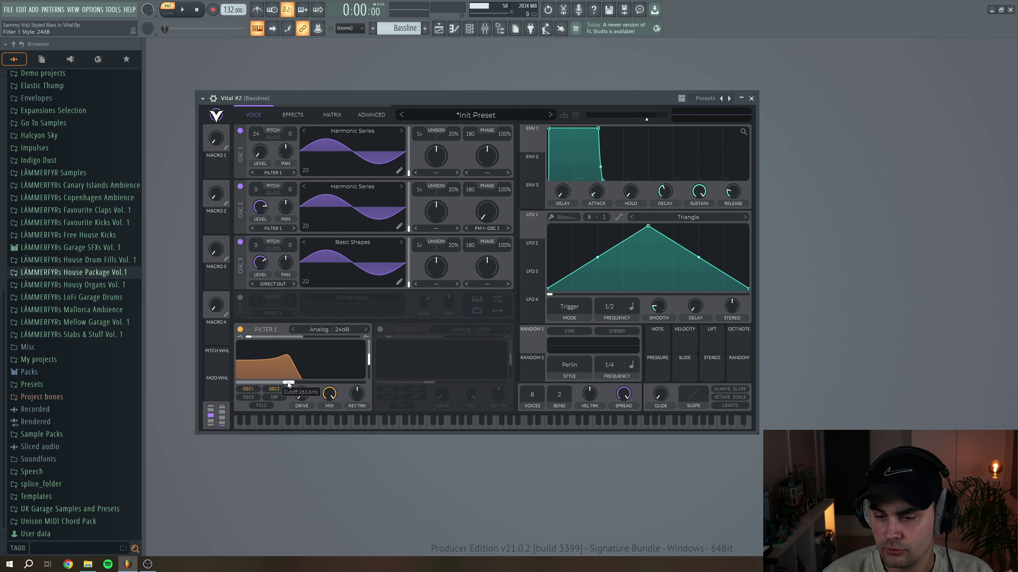
{"action": "left_click_drag", "start_coordinate": [285, 381], "coordinate": [283, 381]}
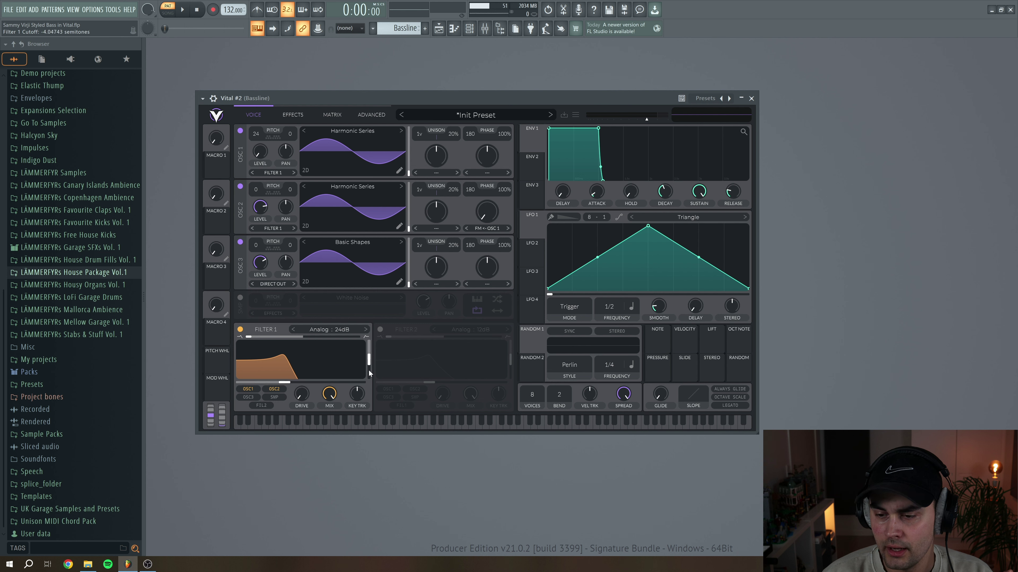
{"action": "left_click_drag", "start_coordinate": [370, 362], "coordinate": [369, 367]}
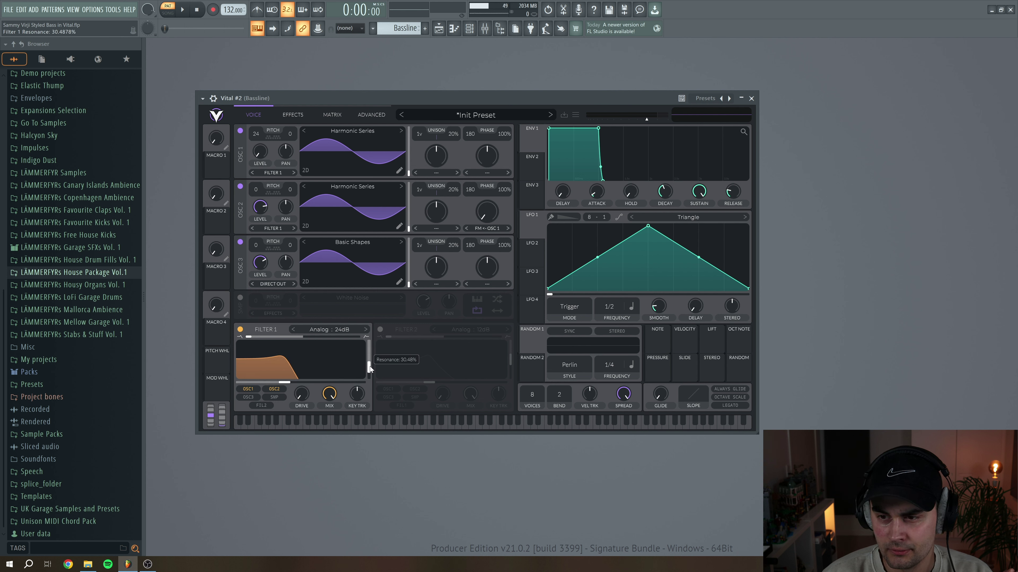
{"action": "left_click", "coordinate": [184, 9]}
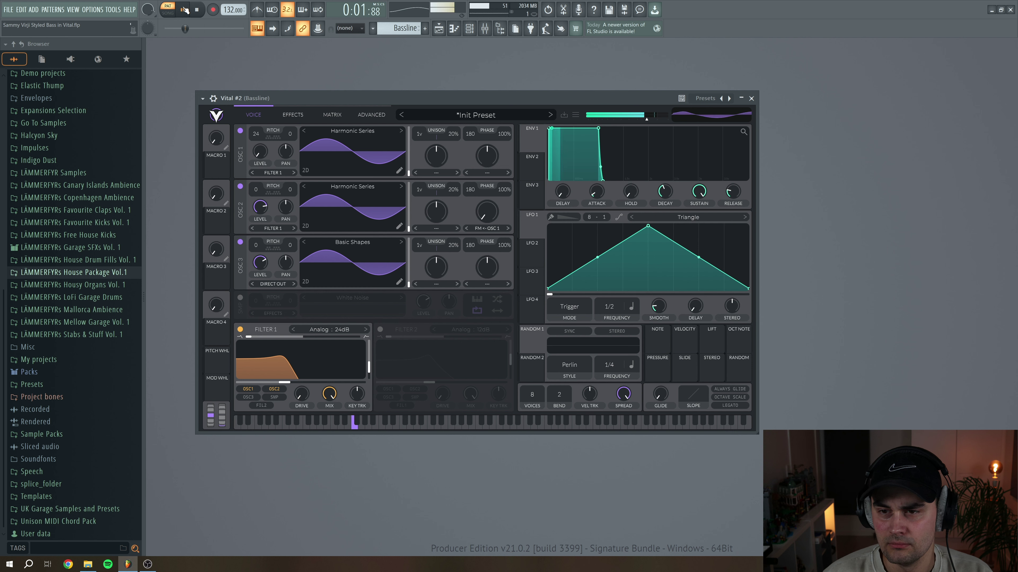
{"action": "left_click", "coordinate": [197, 10]}
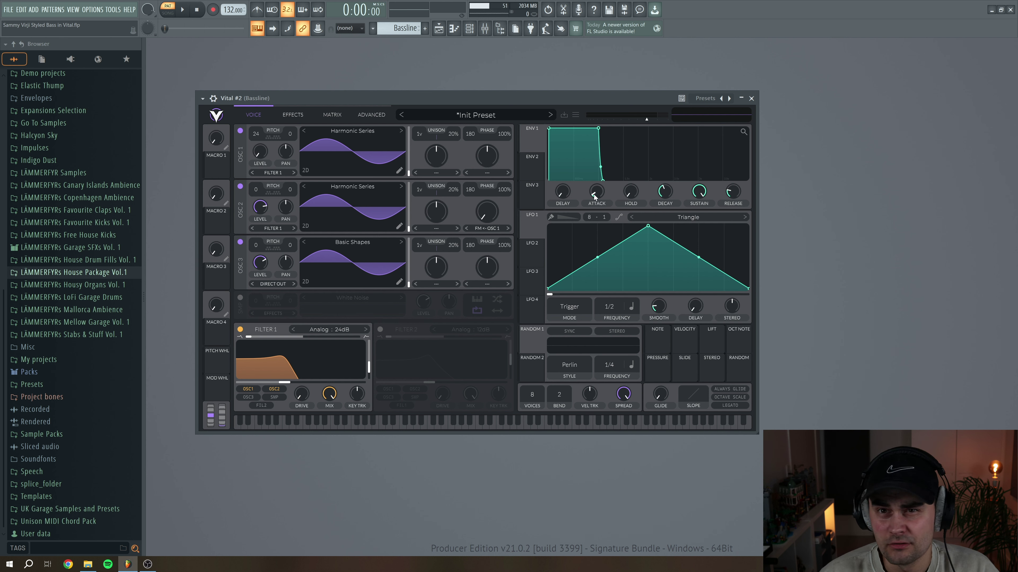
Set envelope 1 to about 0.003 s attack, 1.05 s decay, 0.725 sustain and 0.26 s release
{"action": "mouse_move", "coordinate": [602, 196]}
{"action": "scroll", "coordinate": [599, 193], "scroll_direction": "up", "scroll_amount": 2}
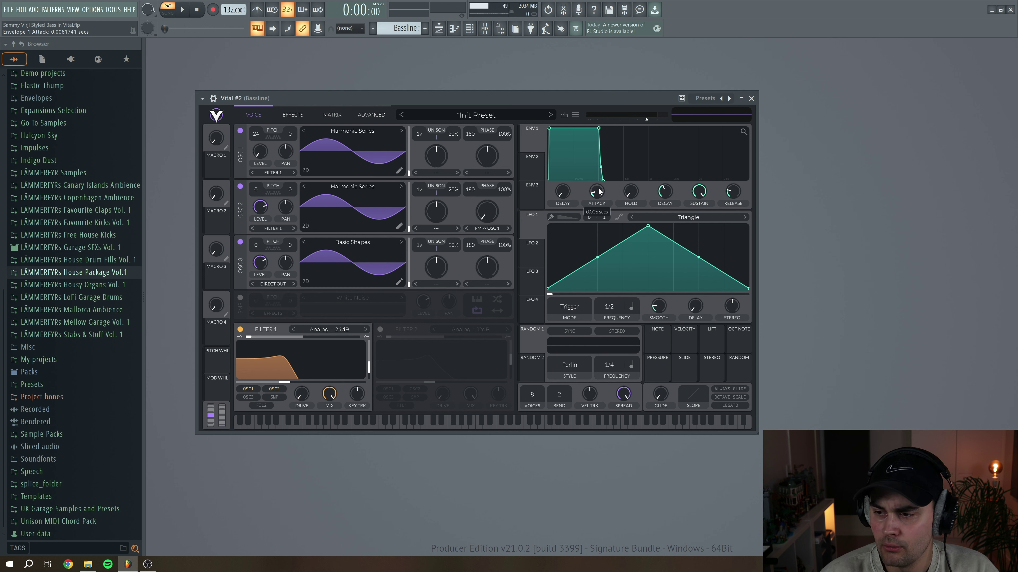
{"action": "scroll", "coordinate": [664, 191], "scroll_direction": "up", "scroll_amount": 1}
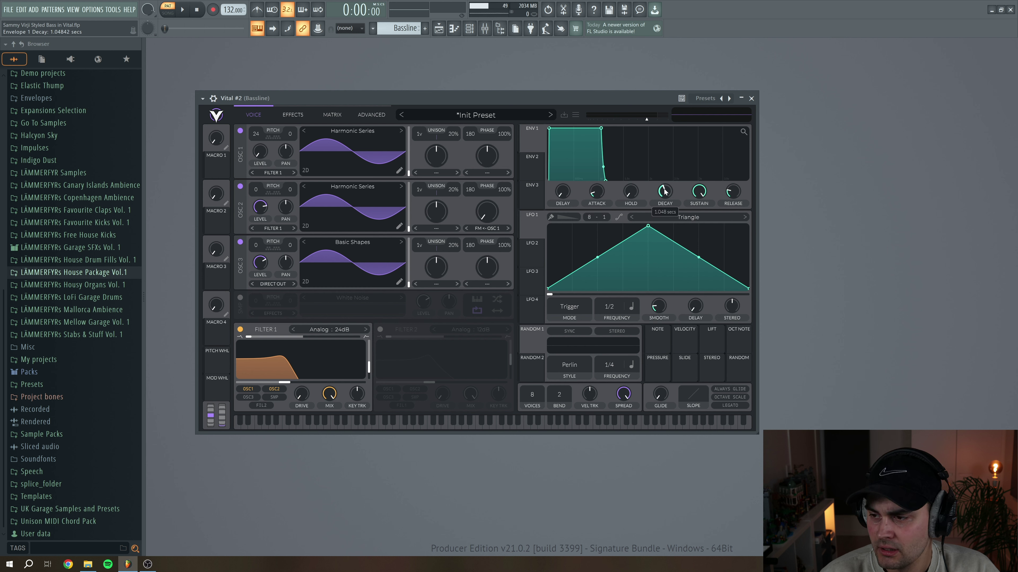
{"action": "scroll", "coordinate": [704, 200], "scroll_direction": "down", "scroll_amount": 5}
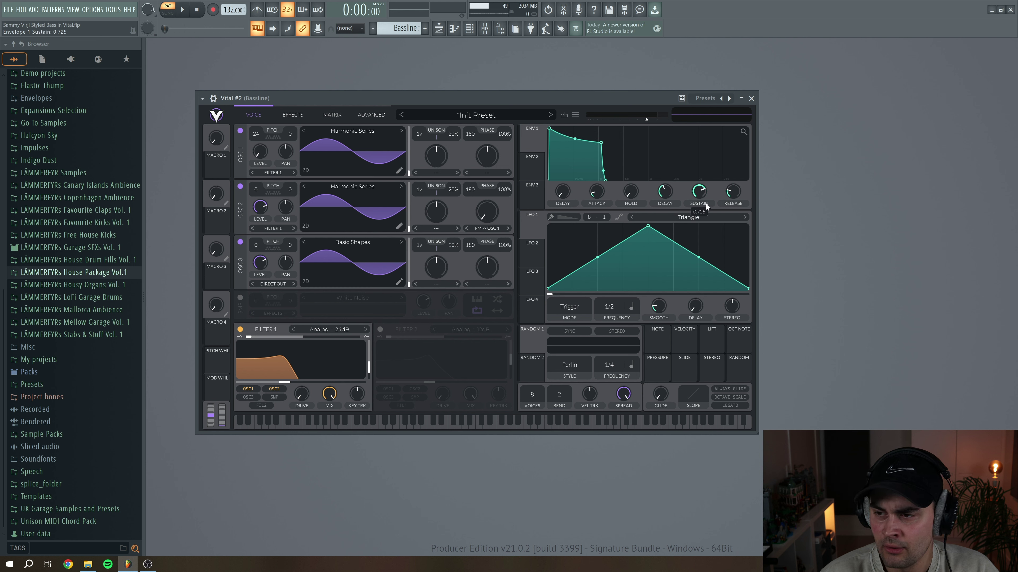
{"action": "scroll", "coordinate": [734, 194], "scroll_direction": "up", "scroll_amount": 4}
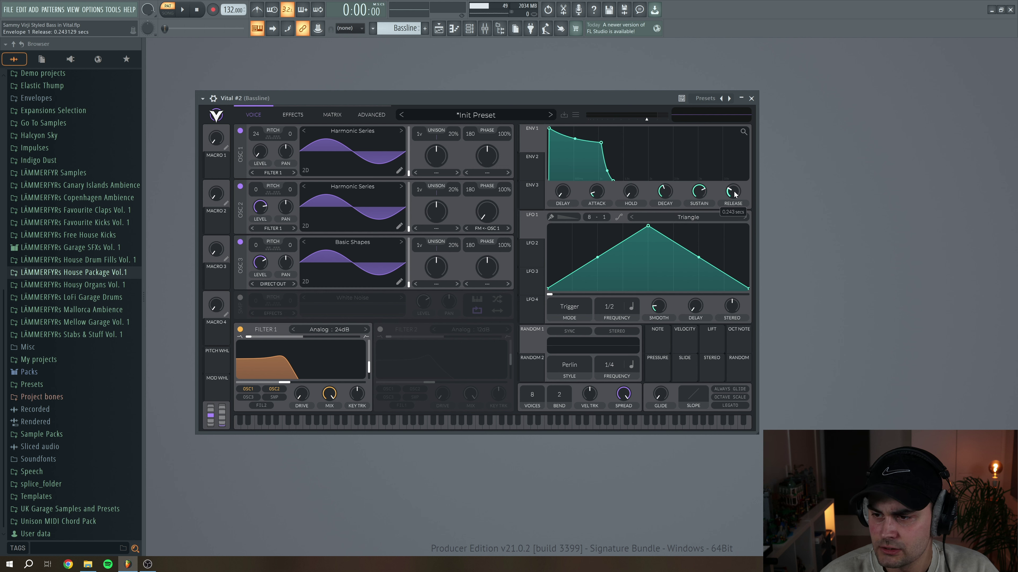
Make envelope 2 a pluck: shorter decay, zero sustain and a shorter release
{"action": "left_click", "coordinate": [534, 166]}
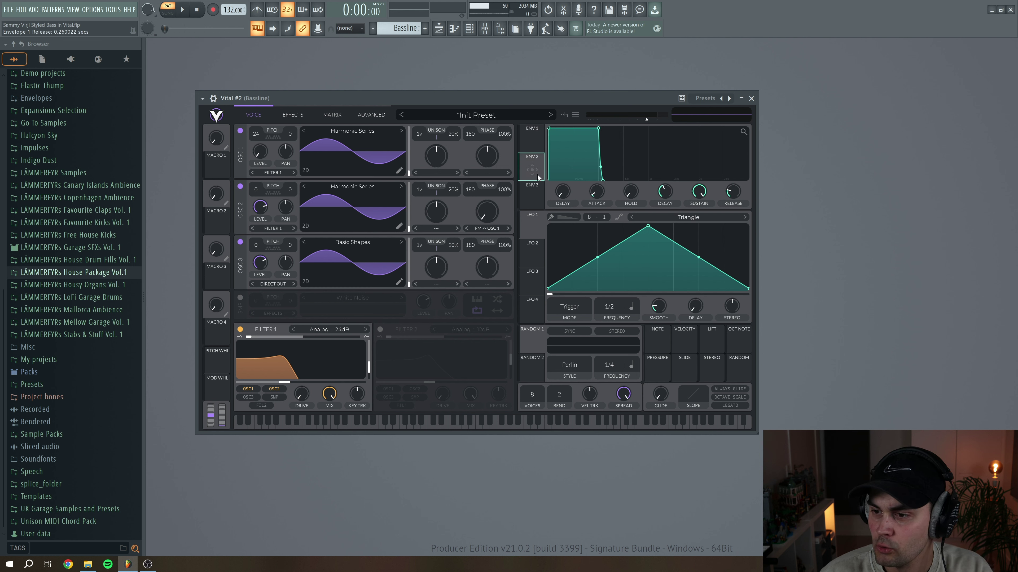
{"action": "scroll", "coordinate": [668, 194], "scroll_direction": "down", "scroll_amount": 4}
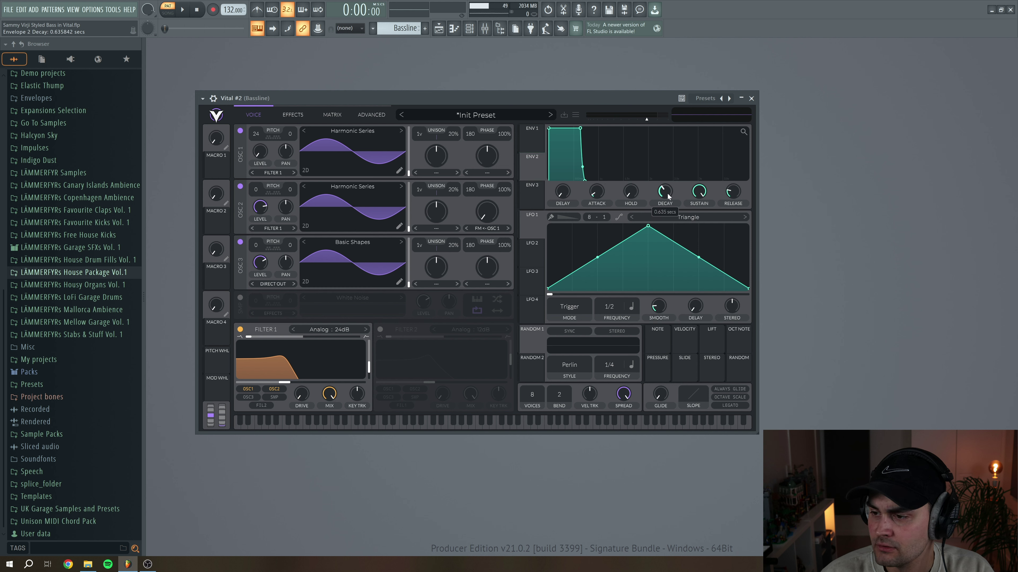
{"action": "left_click_drag", "start_coordinate": [702, 193], "coordinate": [695, 254]}
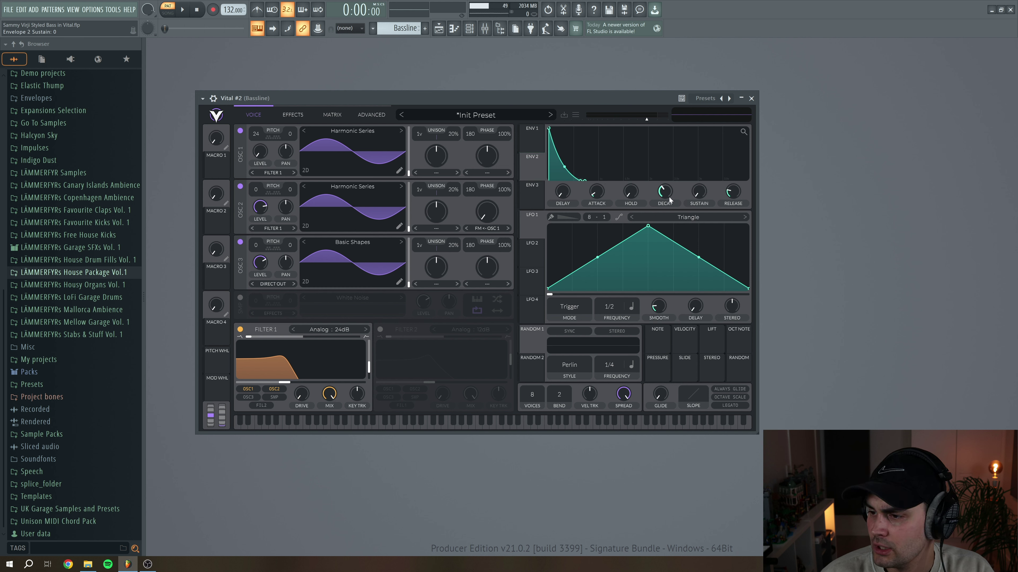
{"action": "scroll", "coordinate": [668, 194], "scroll_direction": "down", "scroll_amount": 5}
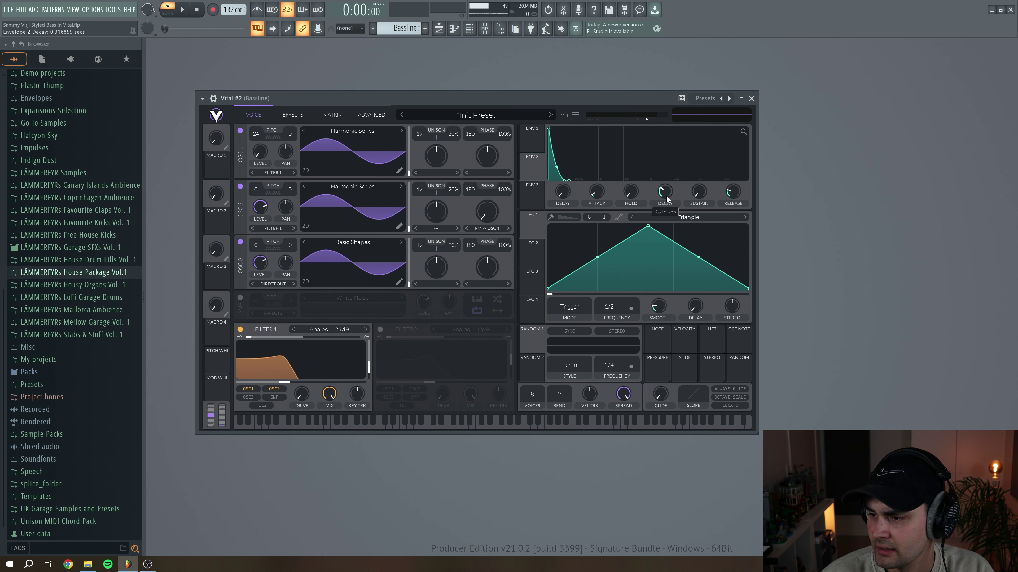
{"action": "scroll", "coordinate": [730, 194], "scroll_direction": "down", "scroll_amount": 2}
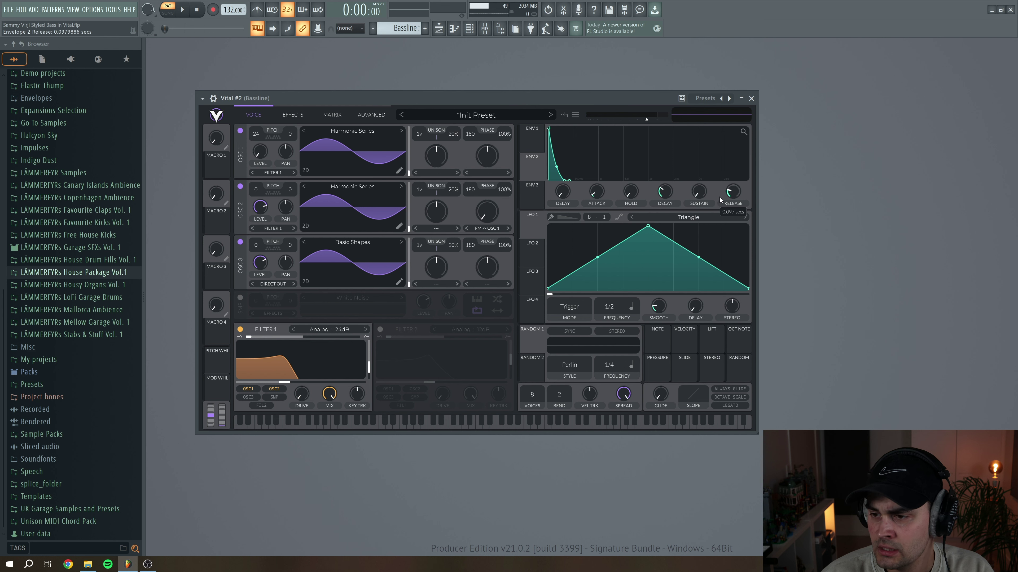
Route envelope 2 to oscillator 2's FM amount and raise the modulation depth while the beat plays
{"action": "left_click_drag", "start_coordinate": [533, 170], "coordinate": [465, 219]}
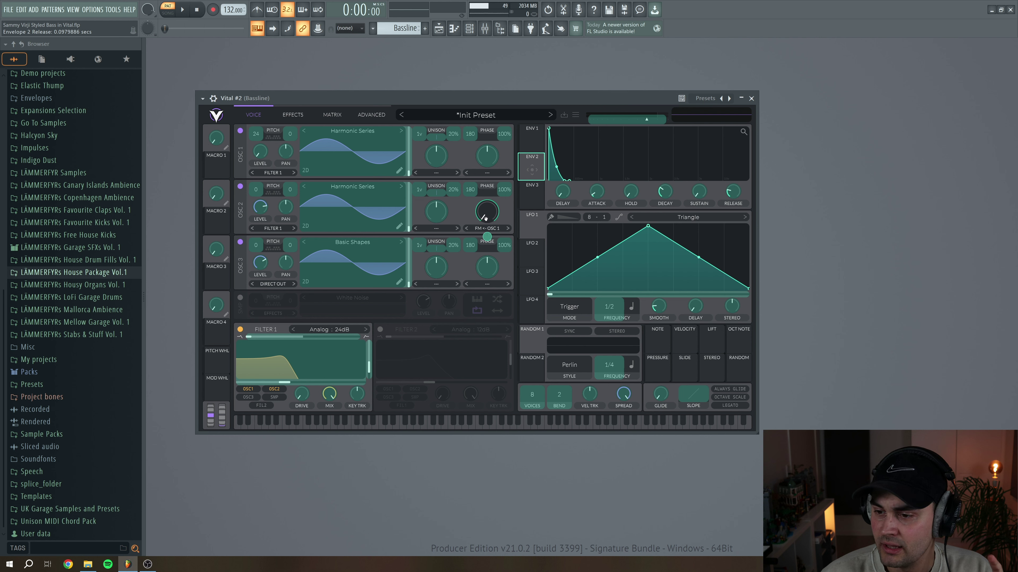
{"action": "left_click_drag", "start_coordinate": [486, 217], "coordinate": [485, 218]}
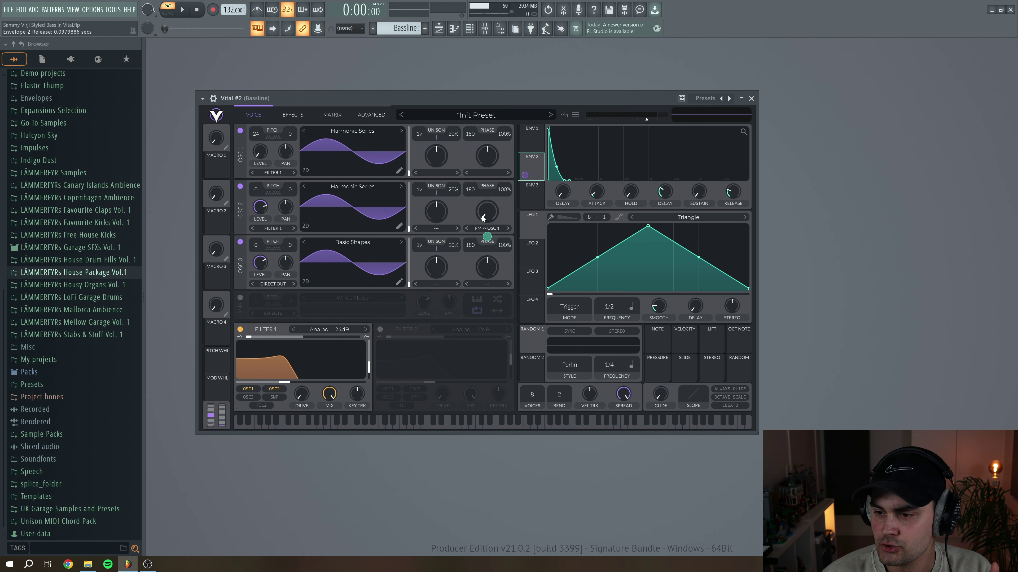
{"action": "left_click_drag", "start_coordinate": [487, 236], "coordinate": [487, 232]}
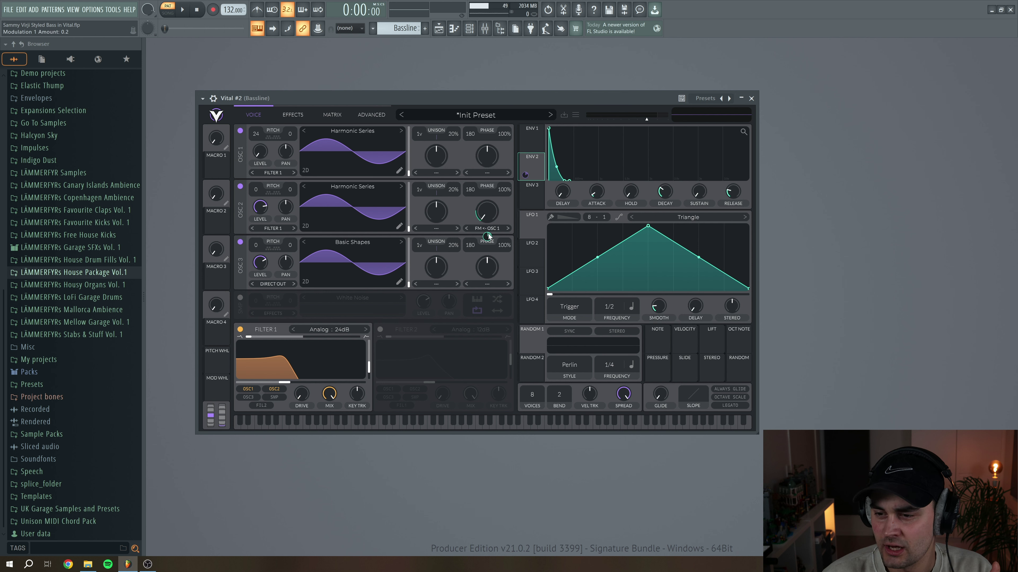
{"action": "left_click", "coordinate": [183, 11]}
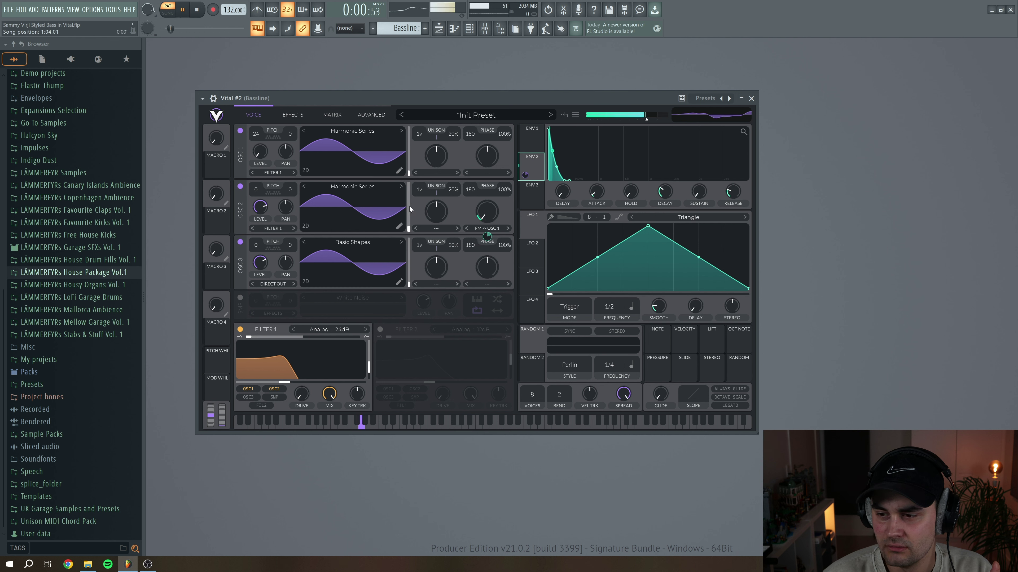
{"action": "left_click_drag", "start_coordinate": [488, 240], "coordinate": [488, 234]}
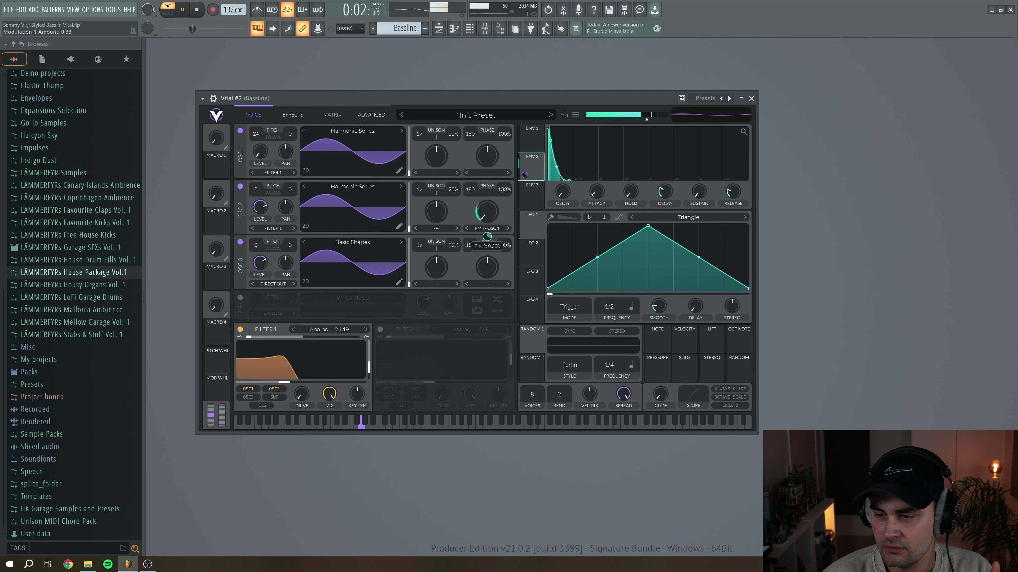
{"action": "scroll", "coordinate": [487, 236], "scroll_direction": "down", "scroll_amount": 3}
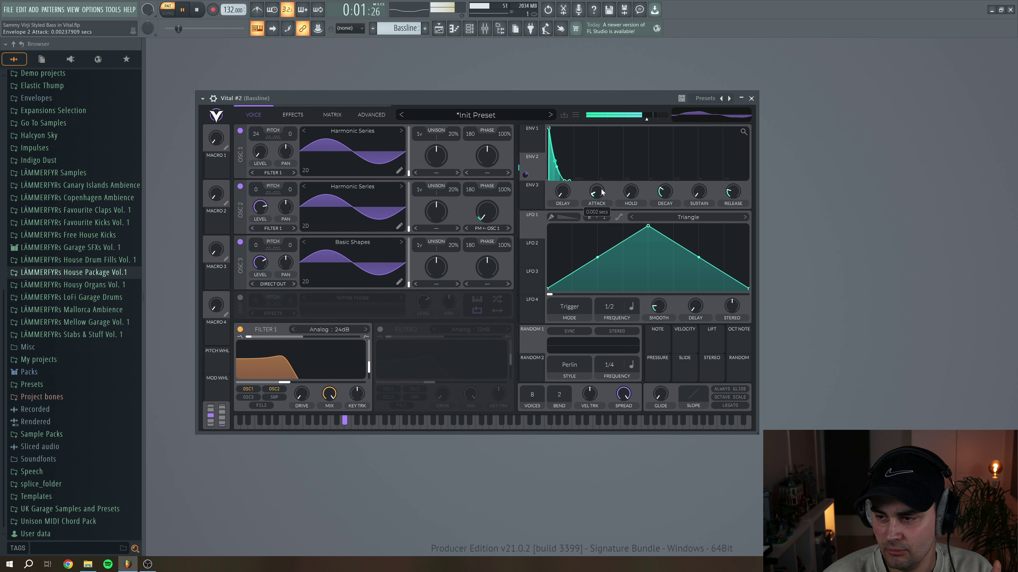
Soften envelope 2's attack slightly and shorten envelope 1's attack to 0.003 s
{"action": "left_click_drag", "start_coordinate": [602, 194], "coordinate": [601, 191]}
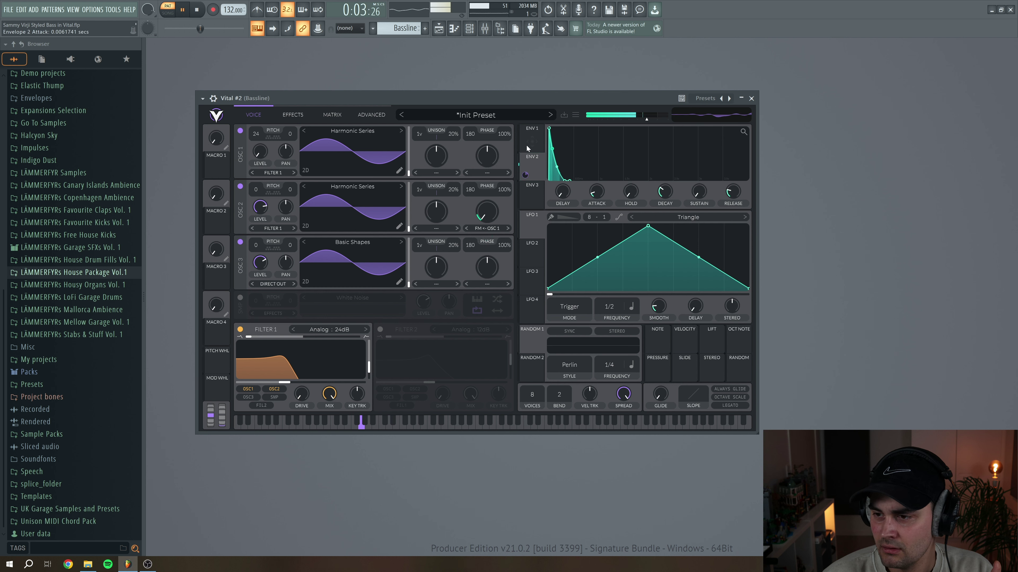
{"action": "left_click", "coordinate": [532, 136]}
{"action": "left_click_drag", "start_coordinate": [592, 189], "coordinate": [593, 191]}
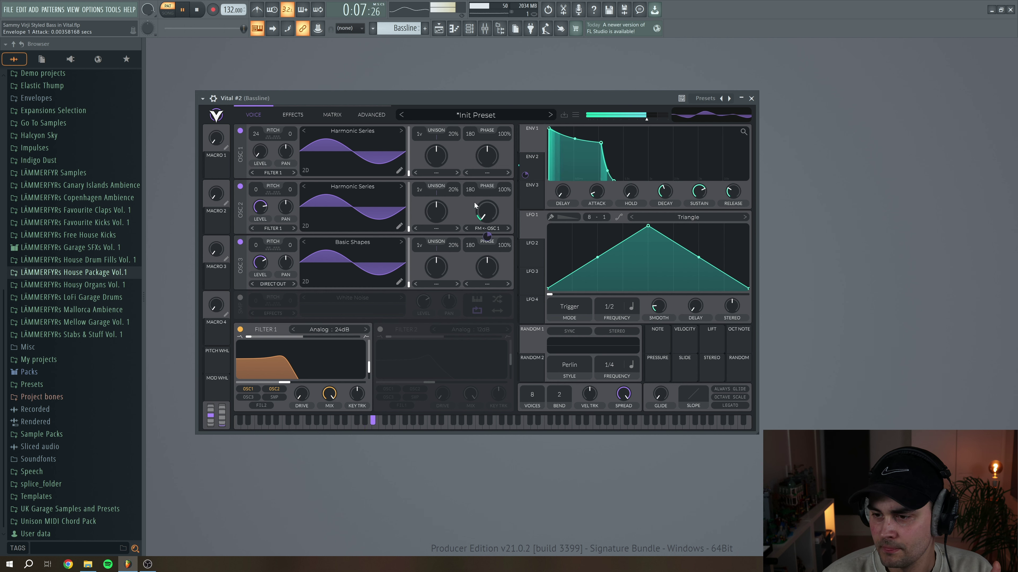
{"action": "left_click", "coordinate": [539, 166]}
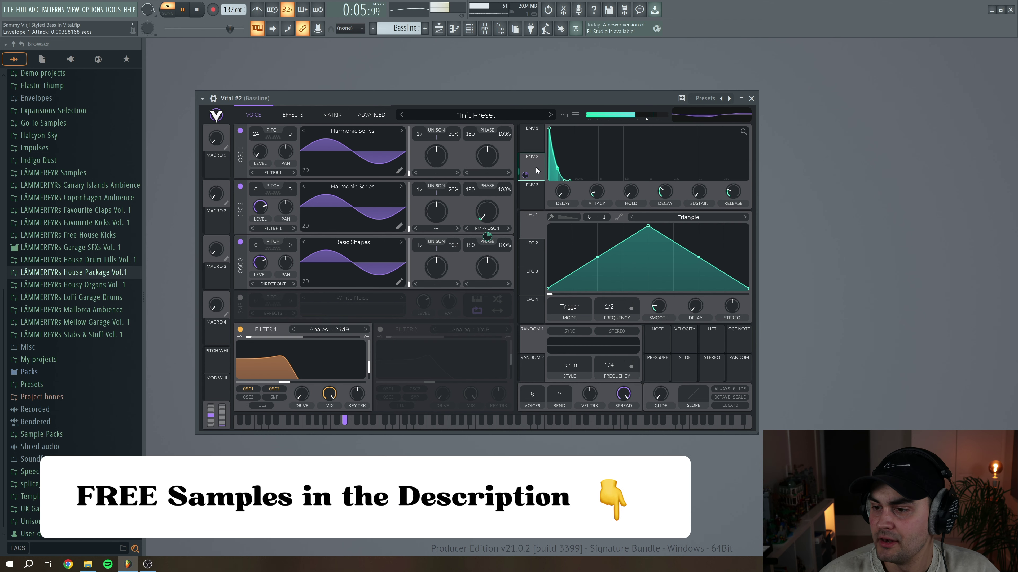
Try envelope 2 modulation on Filter 1, stop playback, then undo it
{"action": "left_click_drag", "start_coordinate": [524, 175], "coordinate": [283, 381]}
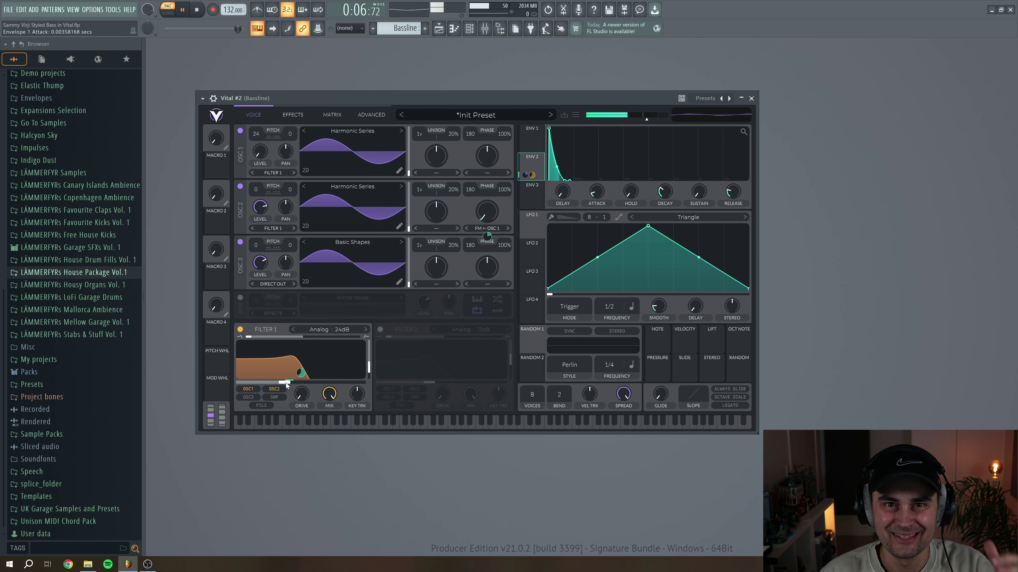
{"action": "left_click_drag", "start_coordinate": [301, 373], "coordinate": [300, 384]}
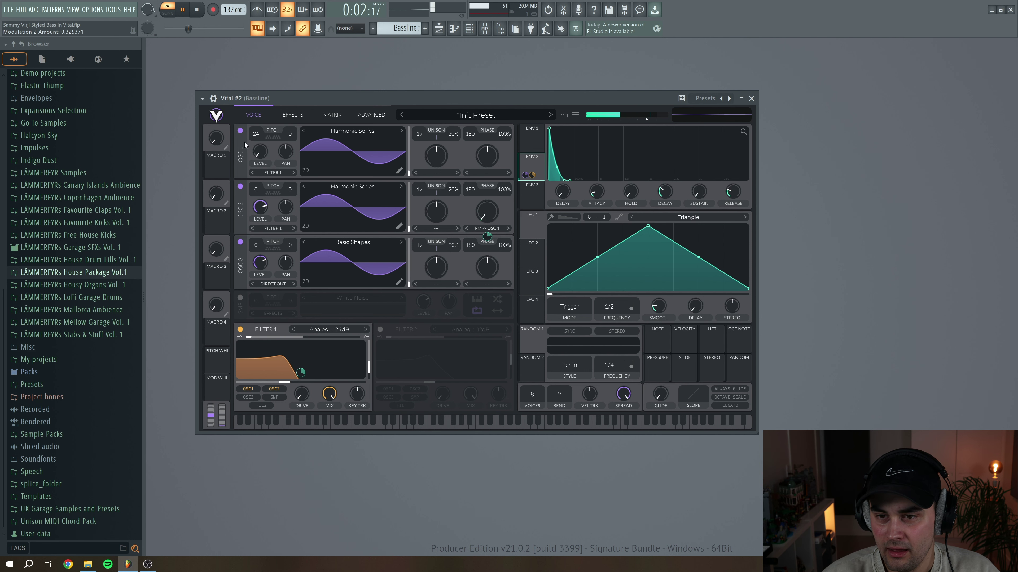
{"action": "key", "text": "space"}
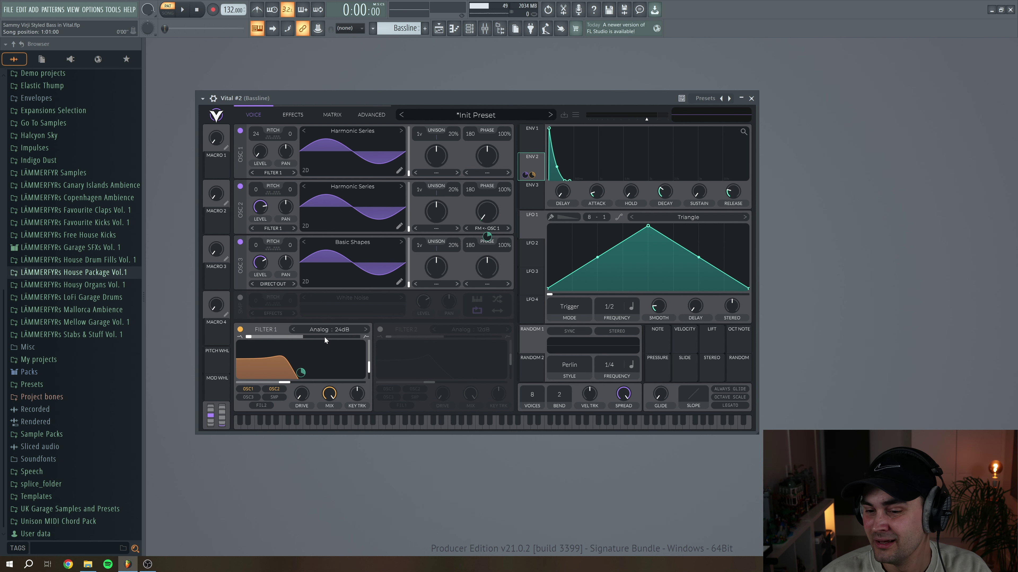
{"action": "key", "text": "ctrl+z"}
Set oscillator 2's FM amount to about 5.5% with envelope 2 depth 0.16, and audition it
{"action": "left_click_drag", "start_coordinate": [491, 218], "coordinate": [490, 217]}
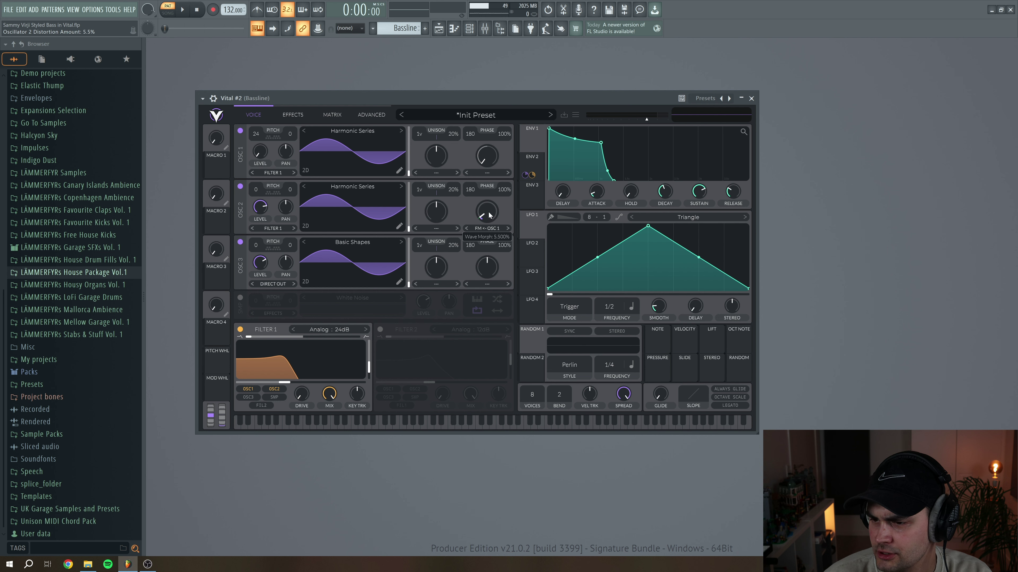
{"action": "left_click_drag", "start_coordinate": [487, 238], "coordinate": [487, 237]}
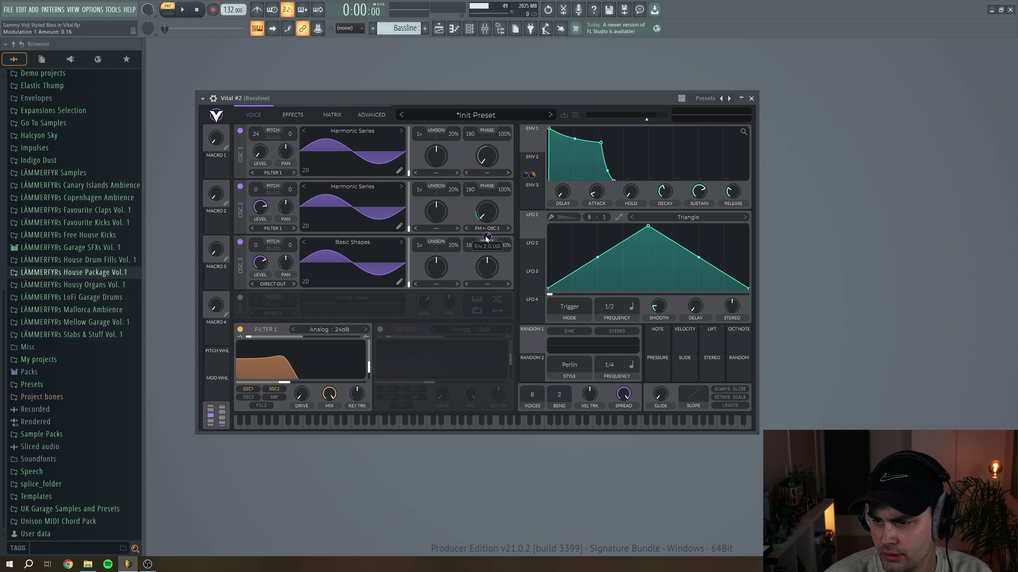
{"action": "left_click", "coordinate": [182, 9]}
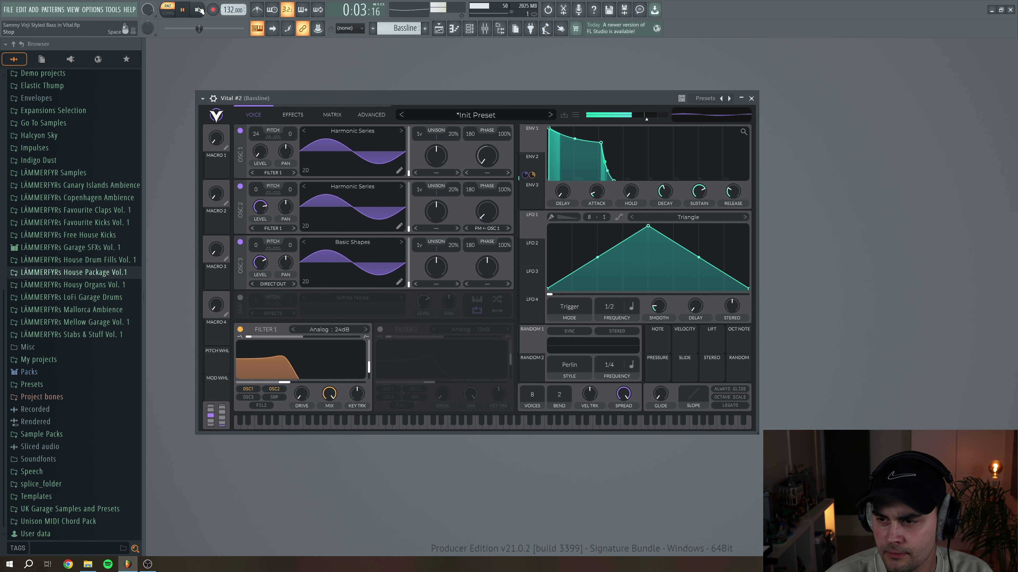
{"action": "left_click", "coordinate": [199, 10]}
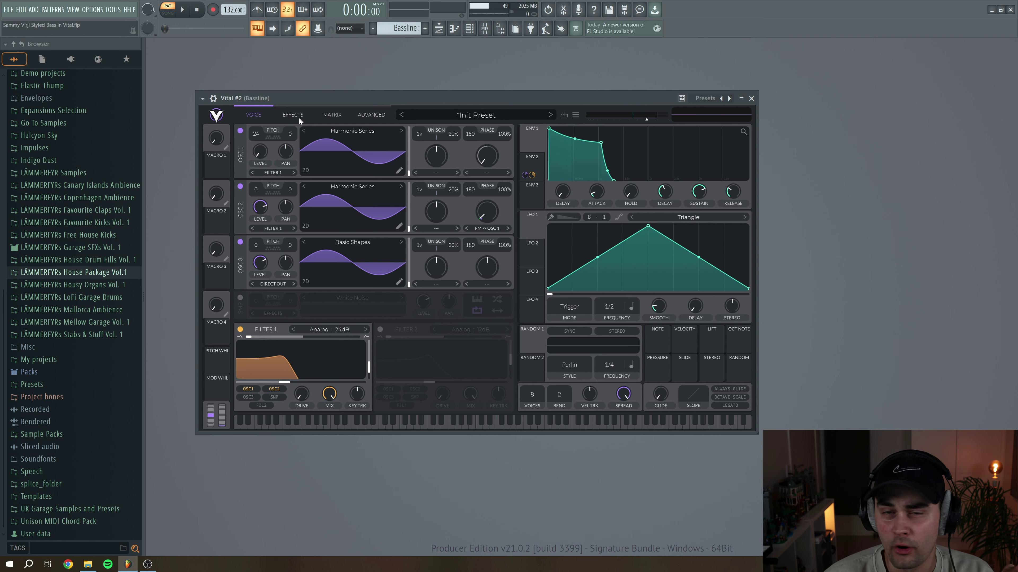
Enable Soft Clip distortion with drive about 2.4 dB and mix slightly lowered
{"action": "left_click", "coordinate": [292, 114]}
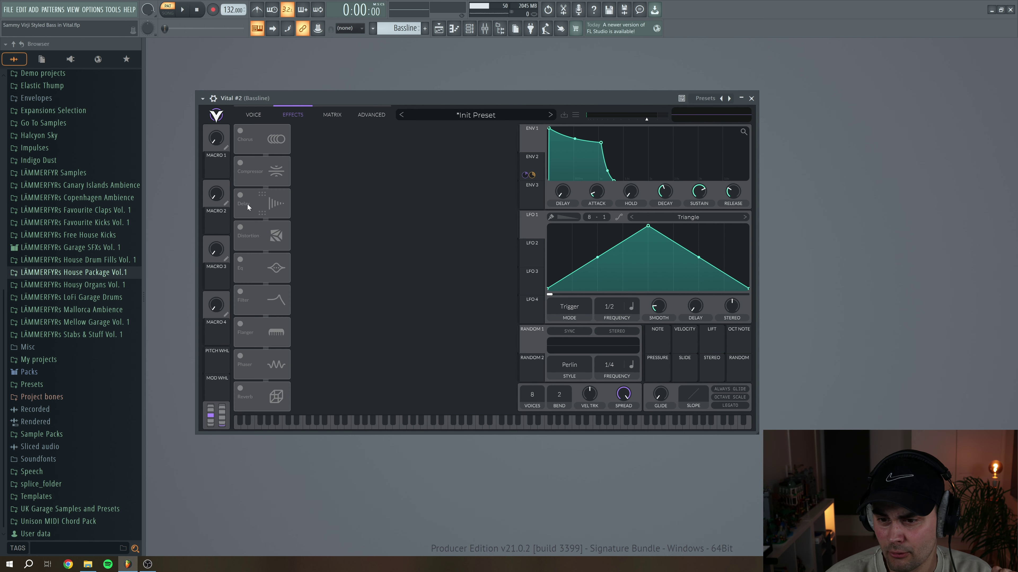
{"action": "left_click", "coordinate": [240, 227]}
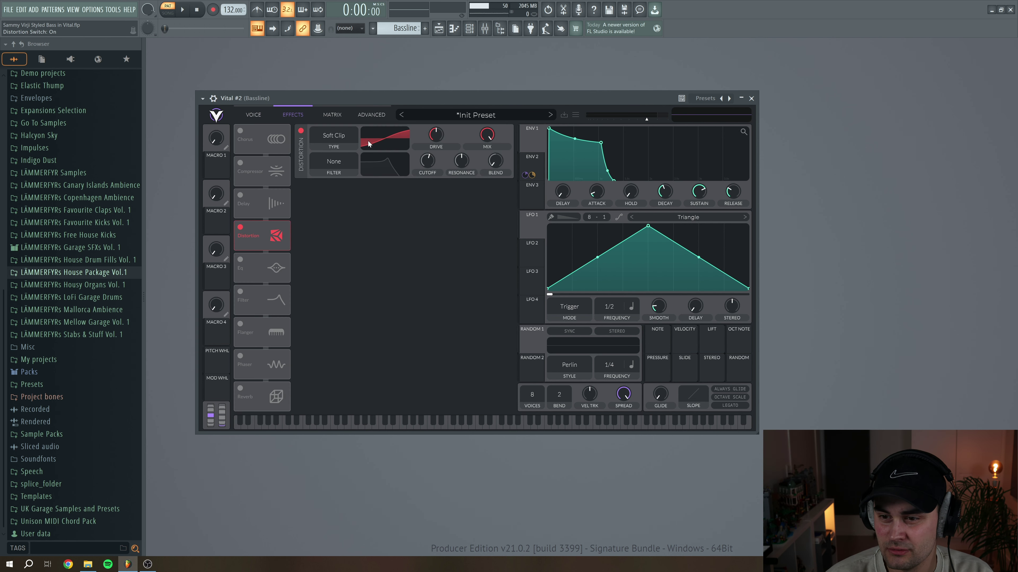
{"action": "left_click", "coordinate": [439, 137]}
{"action": "scroll", "coordinate": [440, 137], "scroll_direction": "up", "scroll_amount": 3}
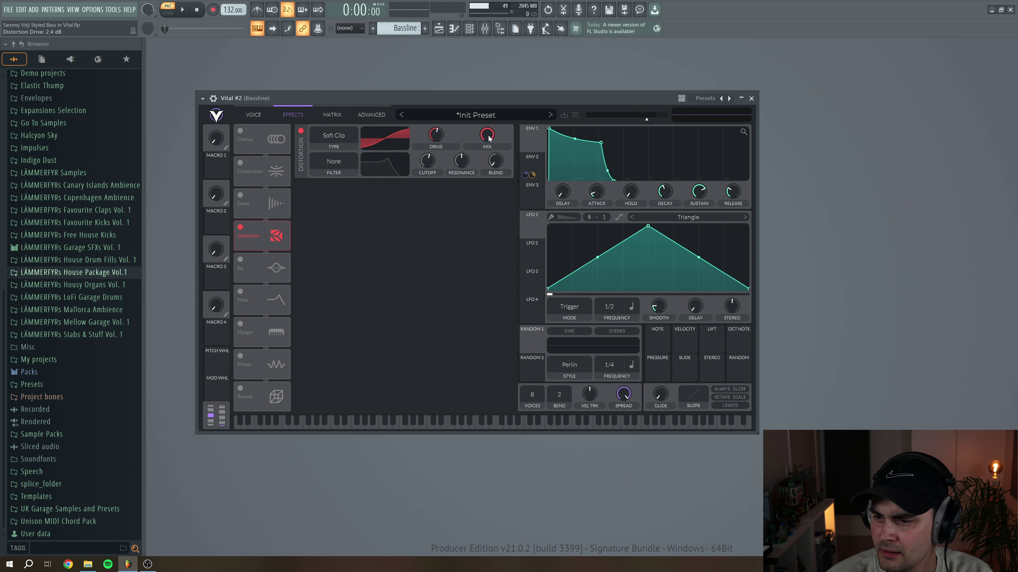
{"action": "scroll", "coordinate": [491, 146], "scroll_direction": "down", "scroll_amount": 3}
{"action": "scroll", "coordinate": [492, 151], "scroll_direction": "down", "scroll_amount": 2}
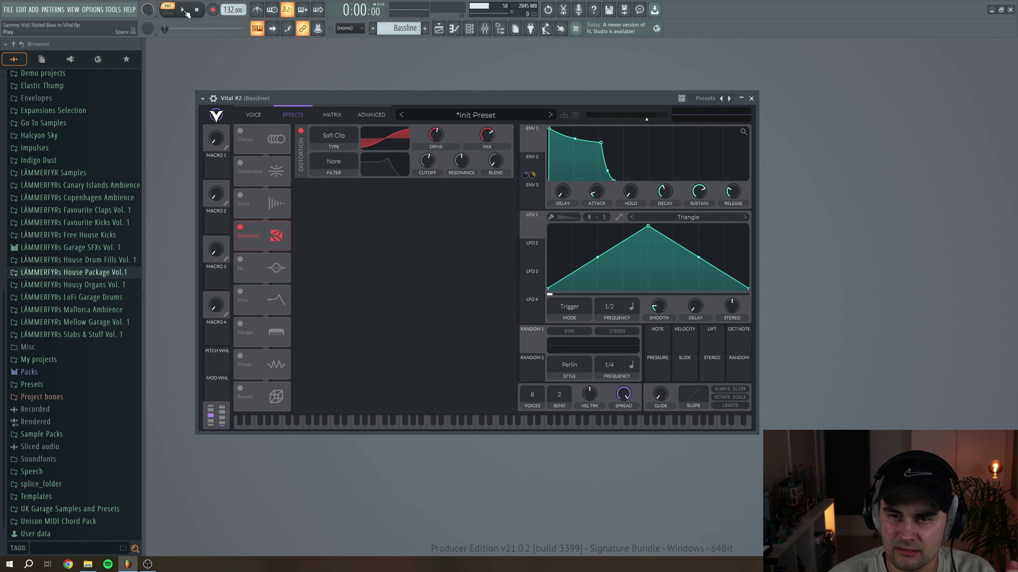
Audition the distorted bass in the beat and nudge Vital's master volume up slightly
{"action": "left_click", "coordinate": [183, 10]}
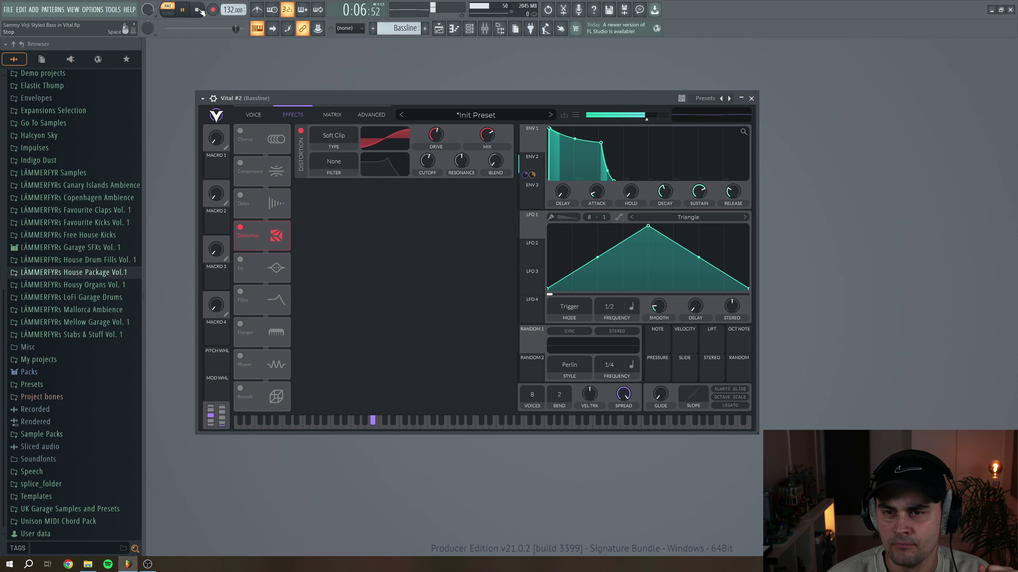
{"action": "left_click", "coordinate": [199, 10]}
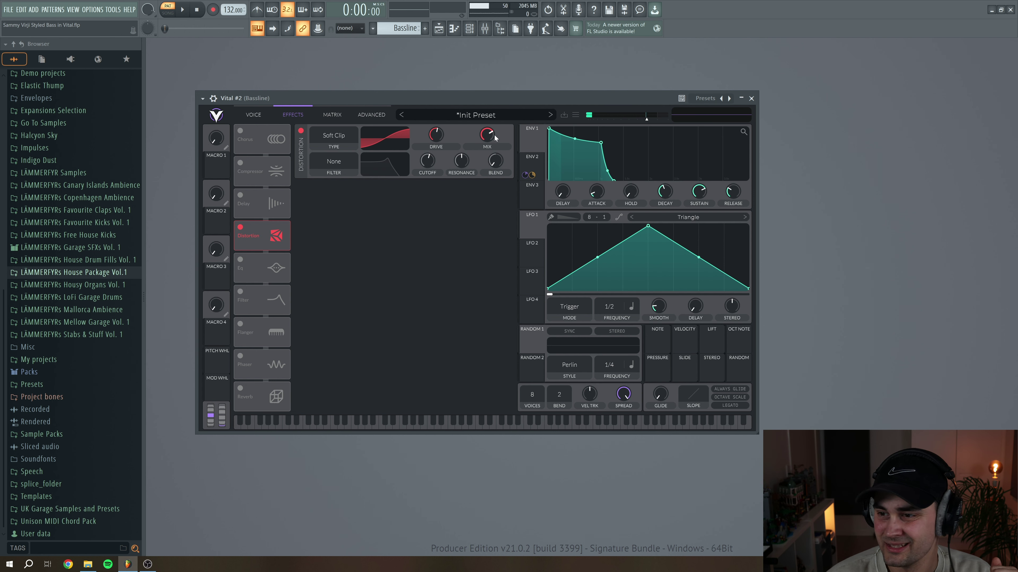
{"action": "left_click_drag", "start_coordinate": [648, 119], "coordinate": [649, 119]}
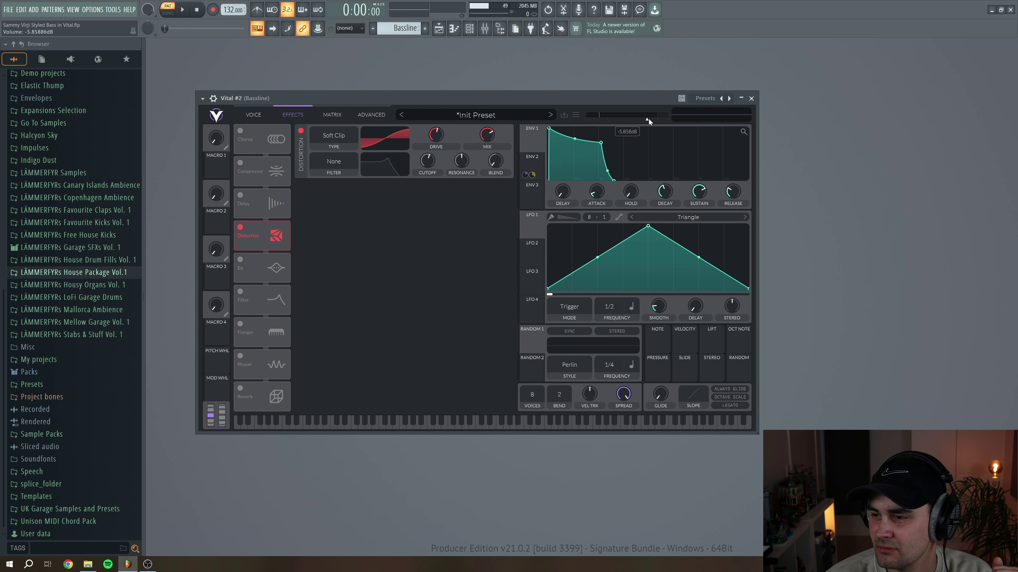
Enable the EQ with the low band at +3.6 dB and a high shelf at +1.95 dB
{"action": "left_click", "coordinate": [240, 260]}
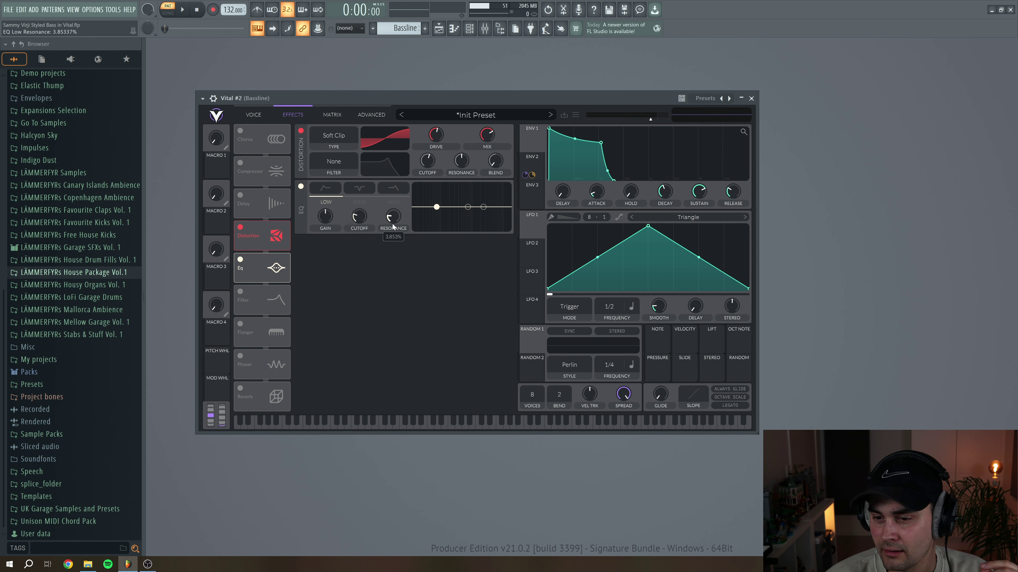
{"action": "left_click_drag", "start_coordinate": [325, 220], "coordinate": [328, 216]}
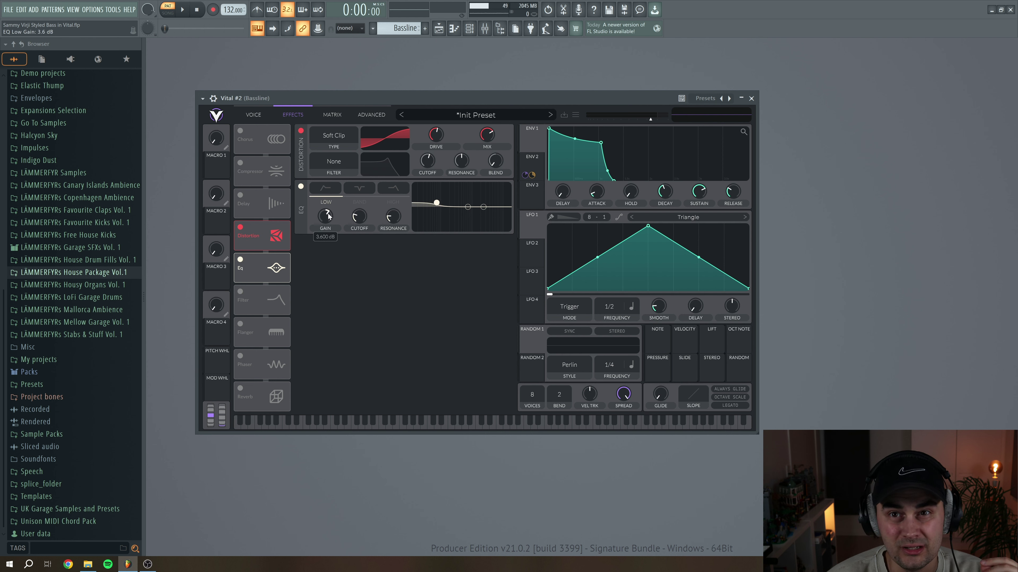
{"action": "scroll", "coordinate": [394, 221], "scroll_direction": "down", "scroll_amount": 4}
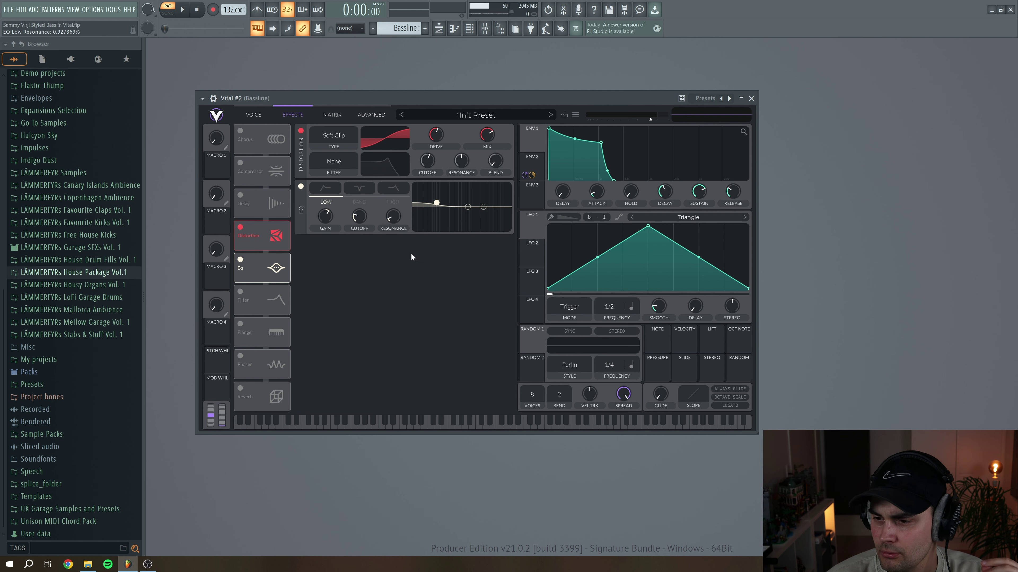
{"action": "left_click", "coordinate": [394, 189]}
{"action": "left_click", "coordinate": [395, 190]}
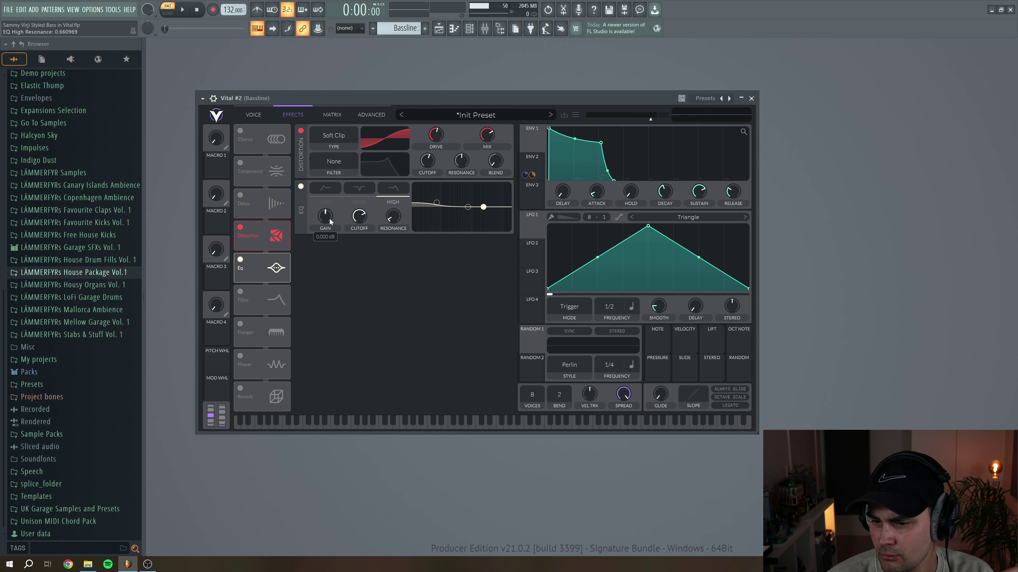
{"action": "left_click_drag", "start_coordinate": [329, 219], "coordinate": [357, 231]}
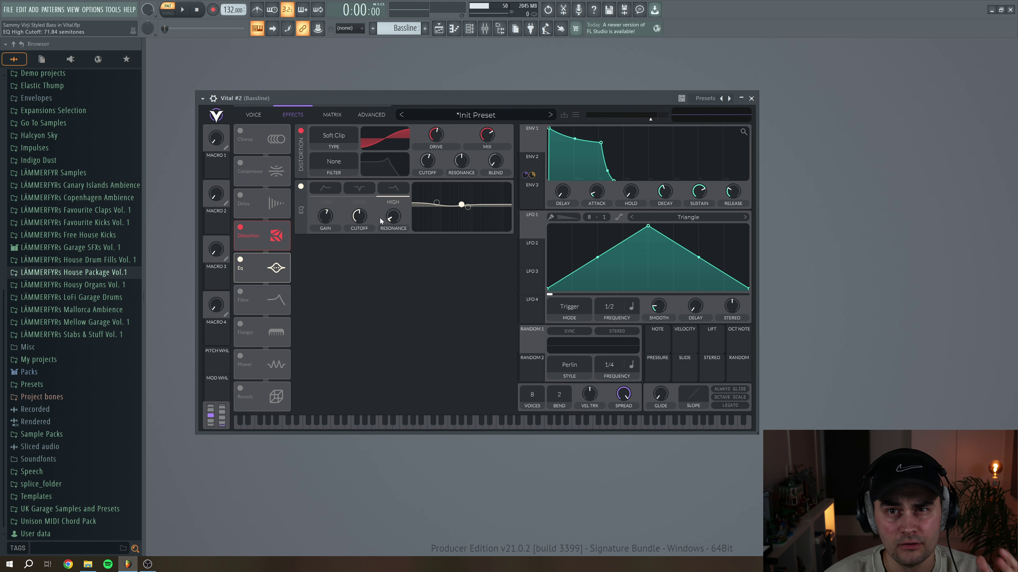
Play the beat, lower Vital's output volume slightly, stop, and return to the voice page
{"action": "left_click", "coordinate": [184, 11]}
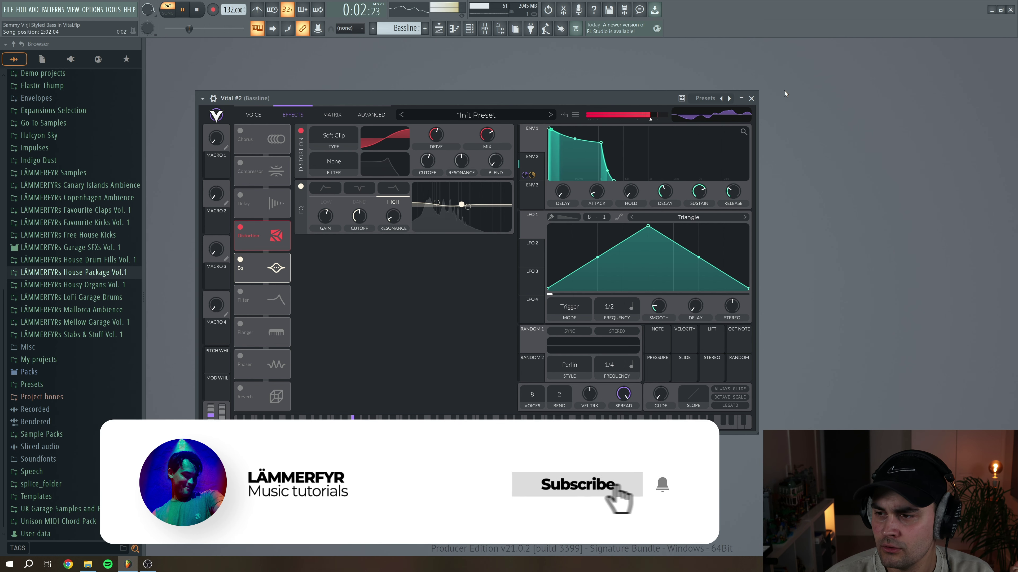
{"action": "mouse_move", "coordinate": [651, 121]}
{"action": "left_click_drag", "start_coordinate": [651, 121], "coordinate": [650, 121]}
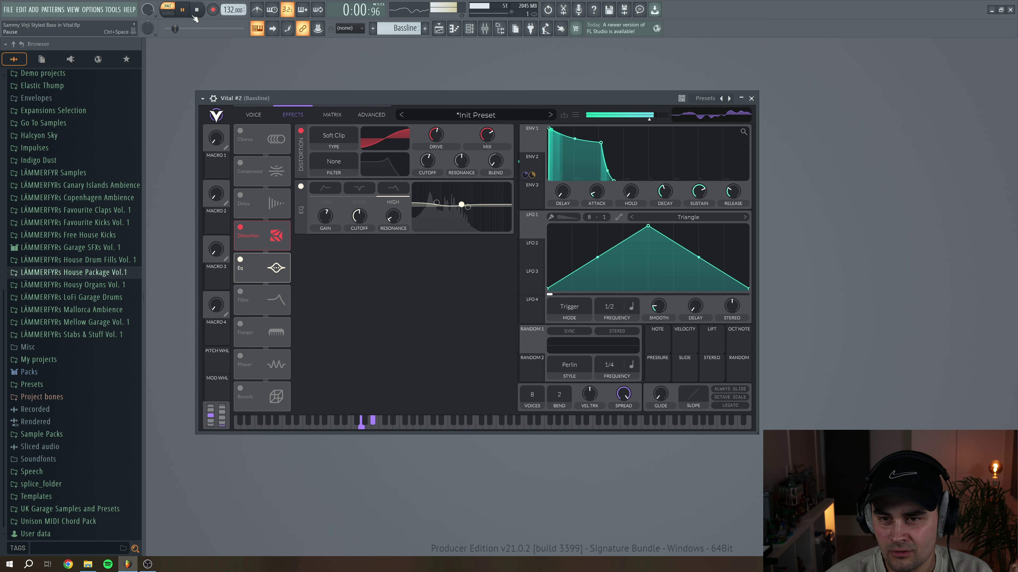
{"action": "key", "text": "space"}
{"action": "left_click", "coordinate": [253, 115]}
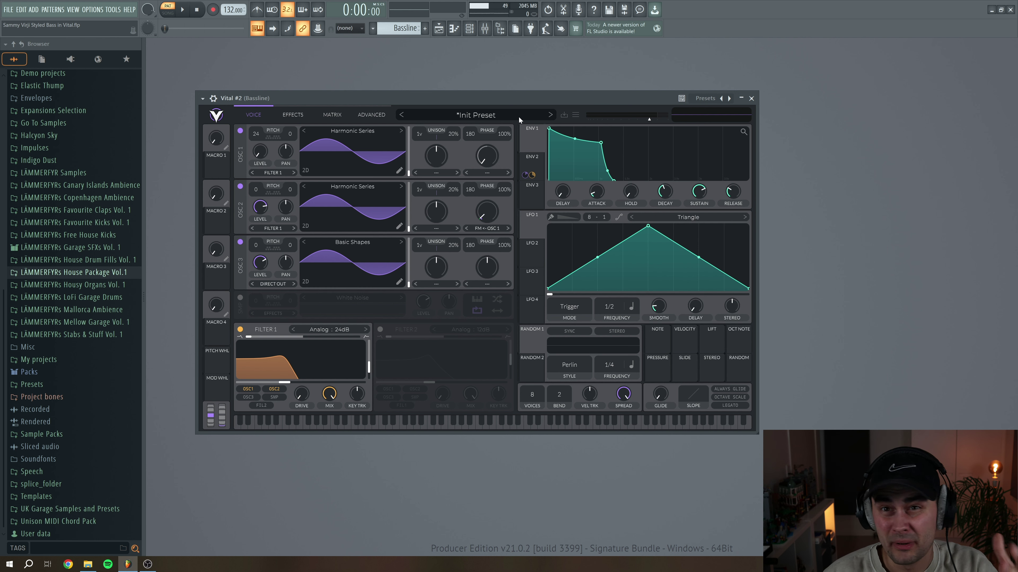
Route Macro 1 to envelope 2's attack, Filter 1 cutoff (about 0.24) and envelope decay (about 0.26)
{"action": "left_click", "coordinate": [531, 160]}
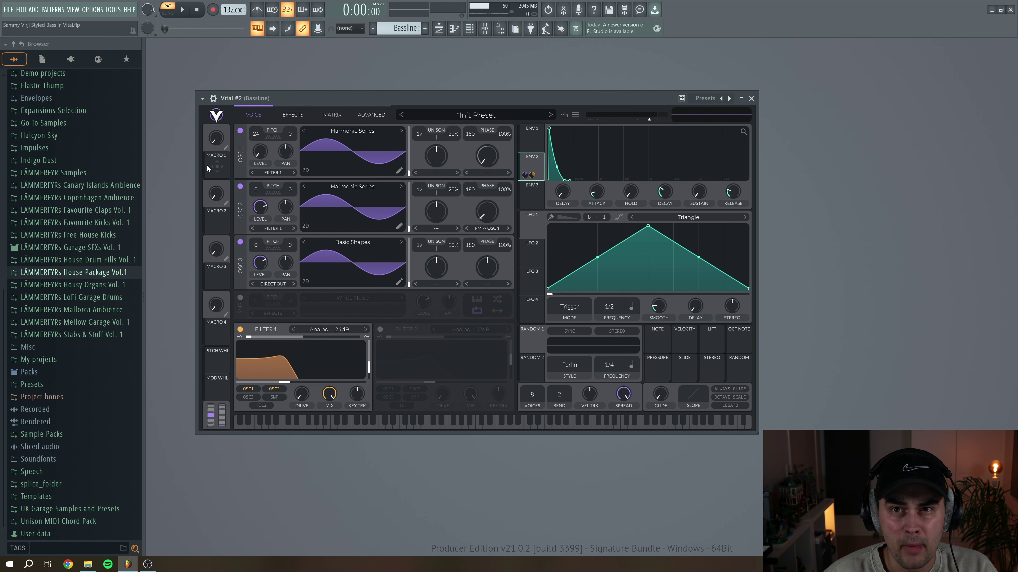
{"action": "left_click_drag", "start_coordinate": [214, 164], "coordinate": [597, 193]}
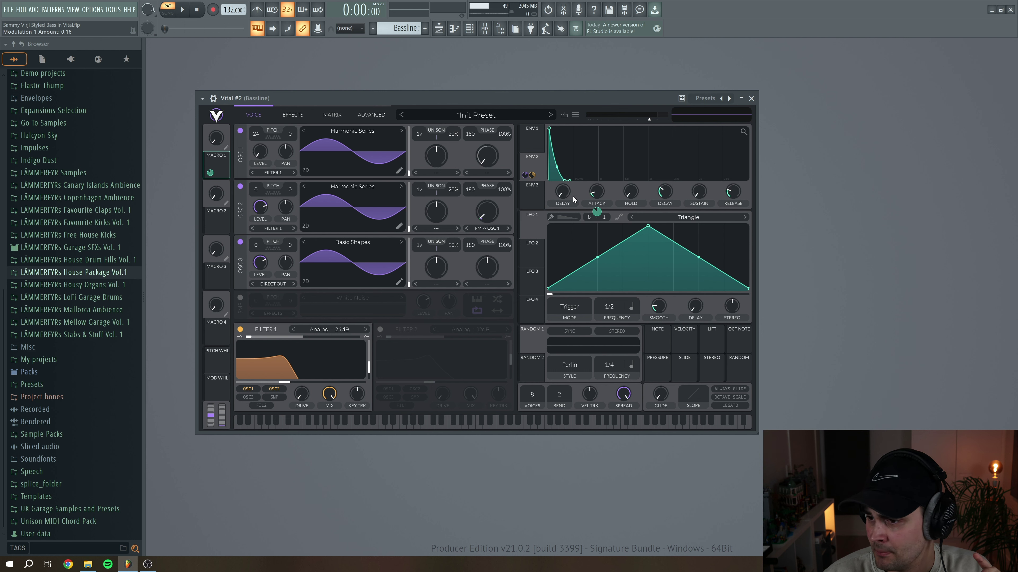
{"action": "left_click_drag", "start_coordinate": [596, 211], "coordinate": [597, 210]}
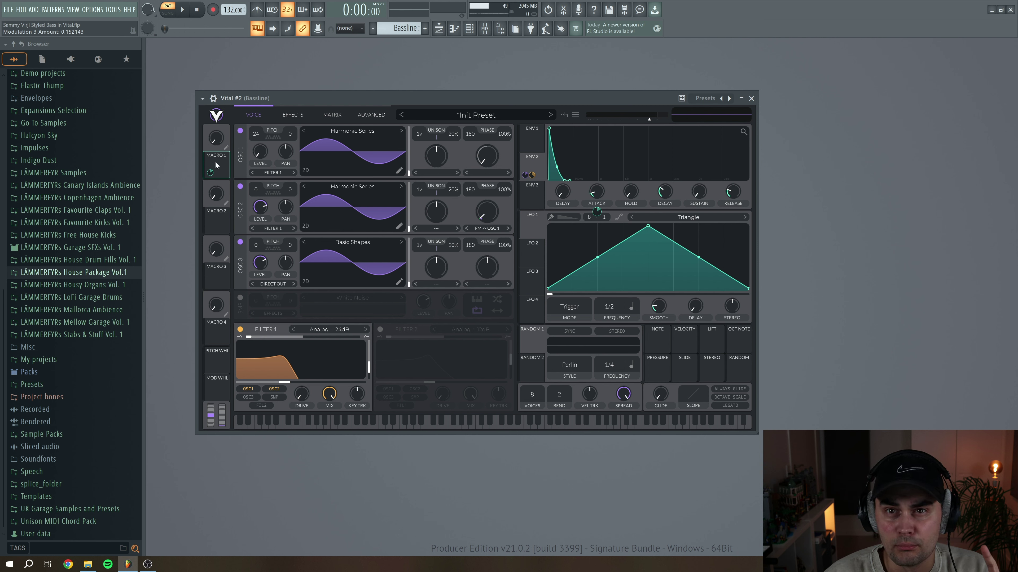
{"action": "left_click_drag", "start_coordinate": [210, 172], "coordinate": [360, 362]}
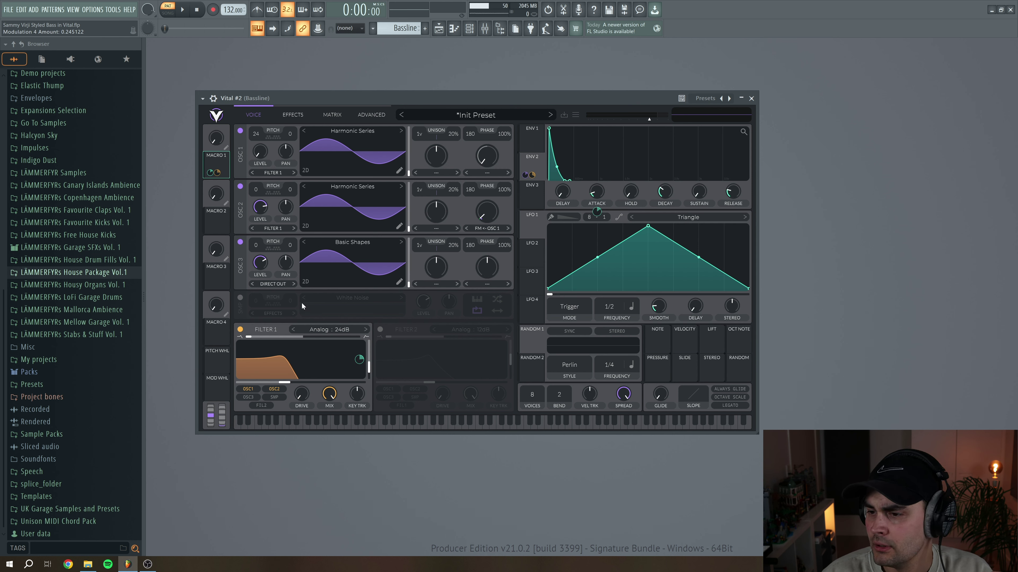
{"action": "left_click_drag", "start_coordinate": [210, 173], "coordinate": [660, 193]}
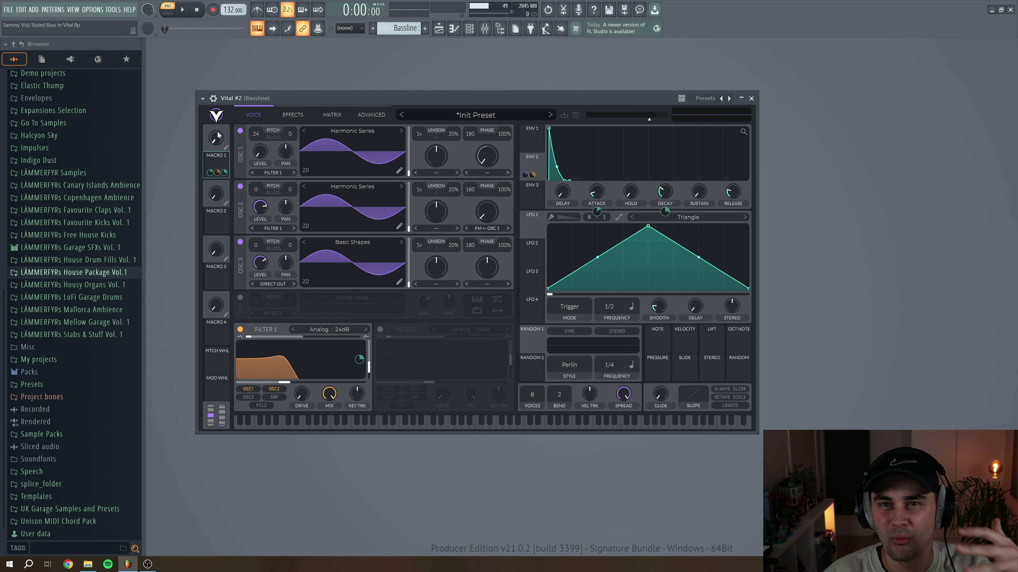
Audition the bass while raising Macro 1, ending with it turned all the way up
{"action": "key", "text": "space"}
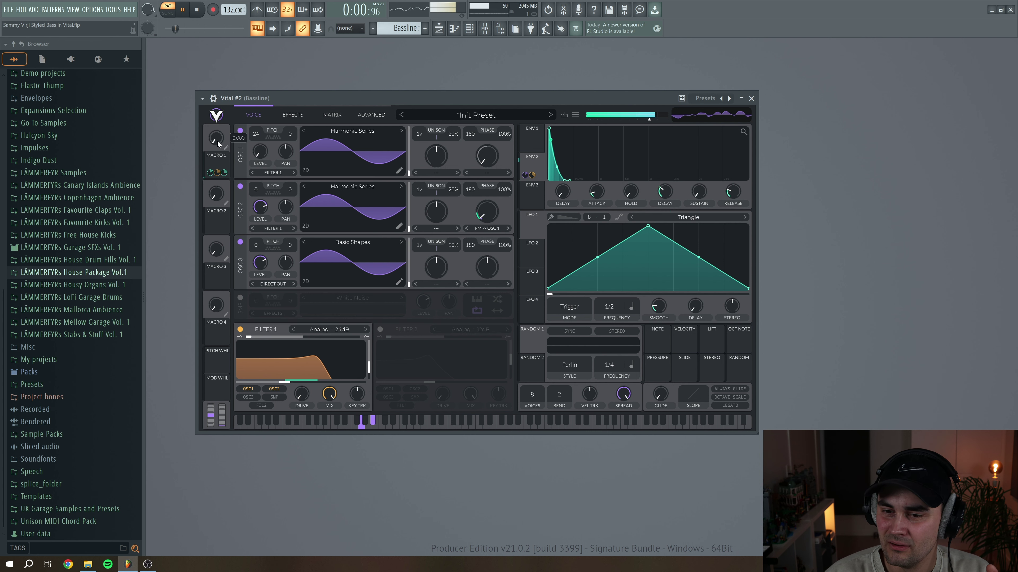
{"action": "left_click_drag", "start_coordinate": [218, 139], "coordinate": [213, 84]}
{"action": "key", "text": "space"}
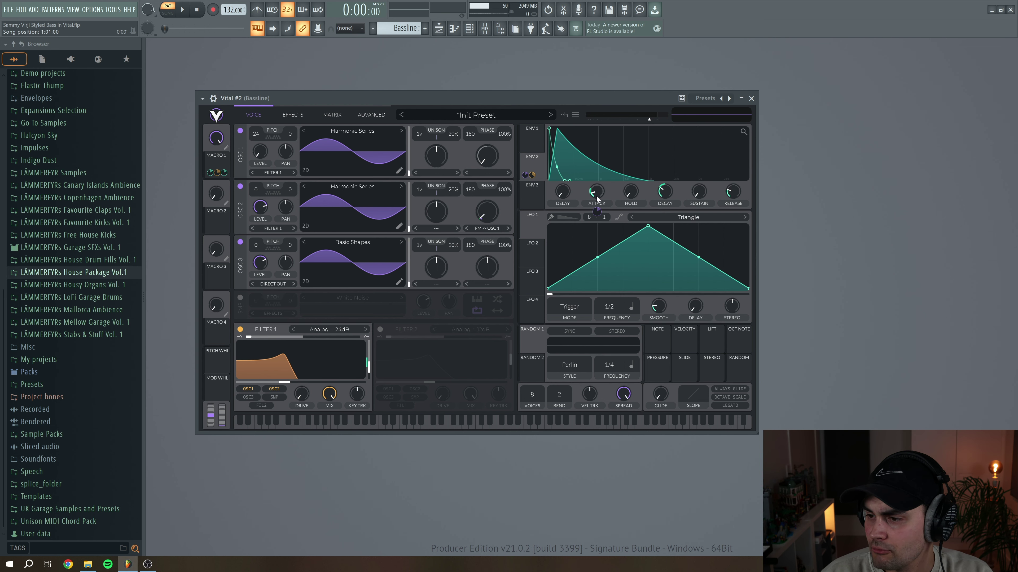
{"action": "mouse_move", "coordinate": [599, 217]}
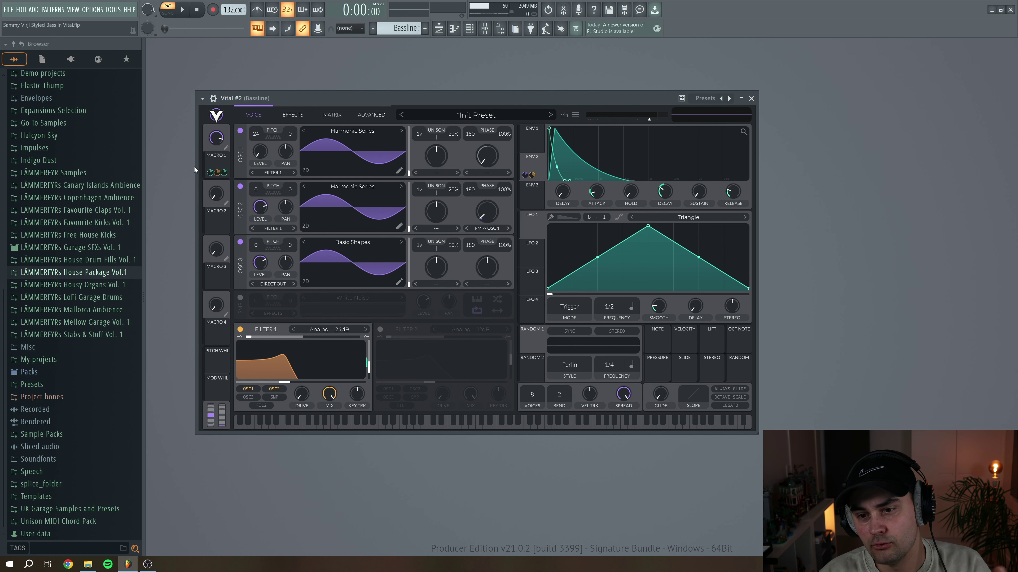
{"action": "left_click_drag", "start_coordinate": [220, 139], "coordinate": [218, 124]}
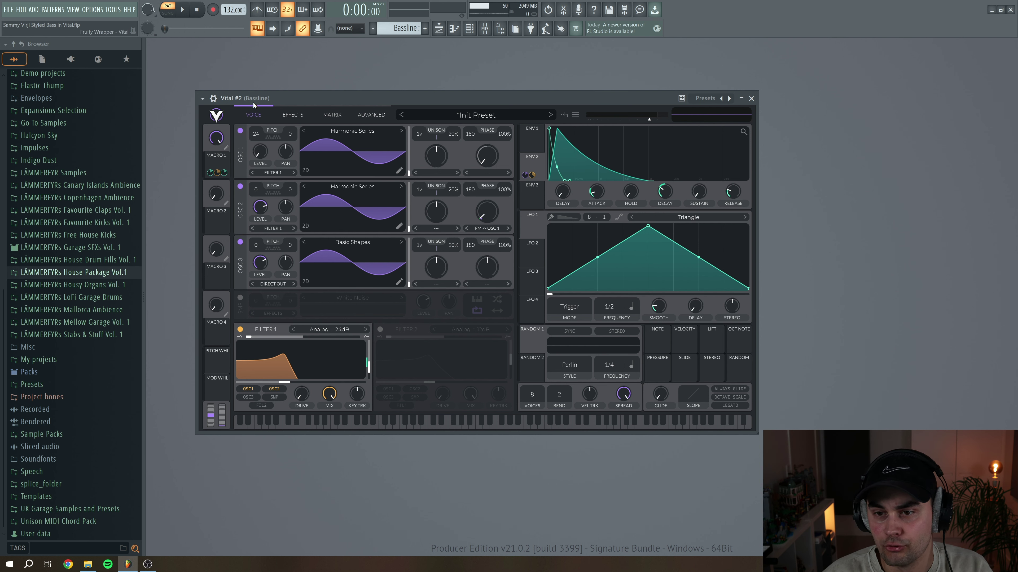
Sweep Macro 1 down to 0 during playback, trim Vital's output to about −5 dB, then bring up the Mixer
{"action": "left_click", "coordinate": [183, 12]}
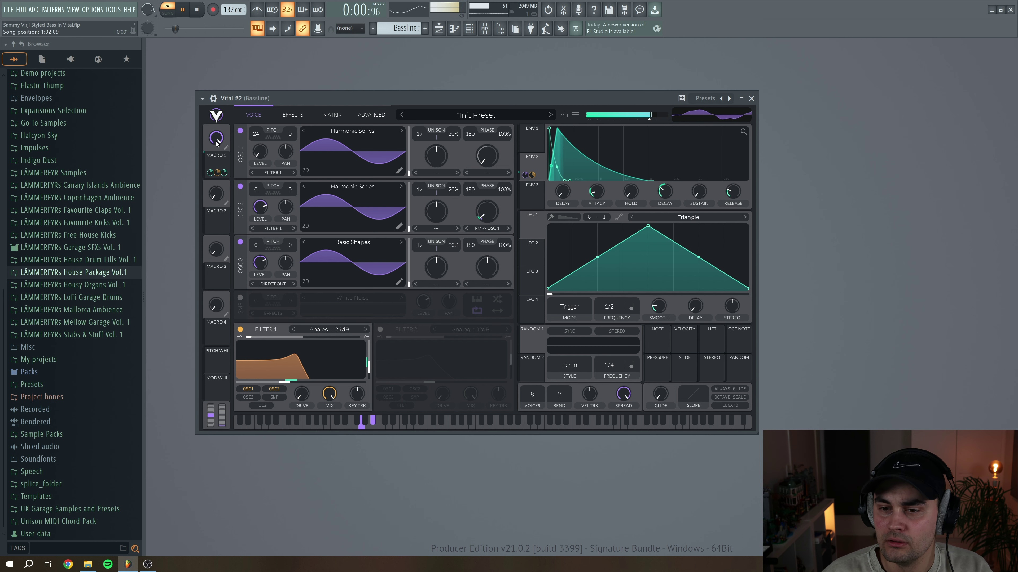
{"action": "left_click_drag", "start_coordinate": [217, 142], "coordinate": [228, 225]}
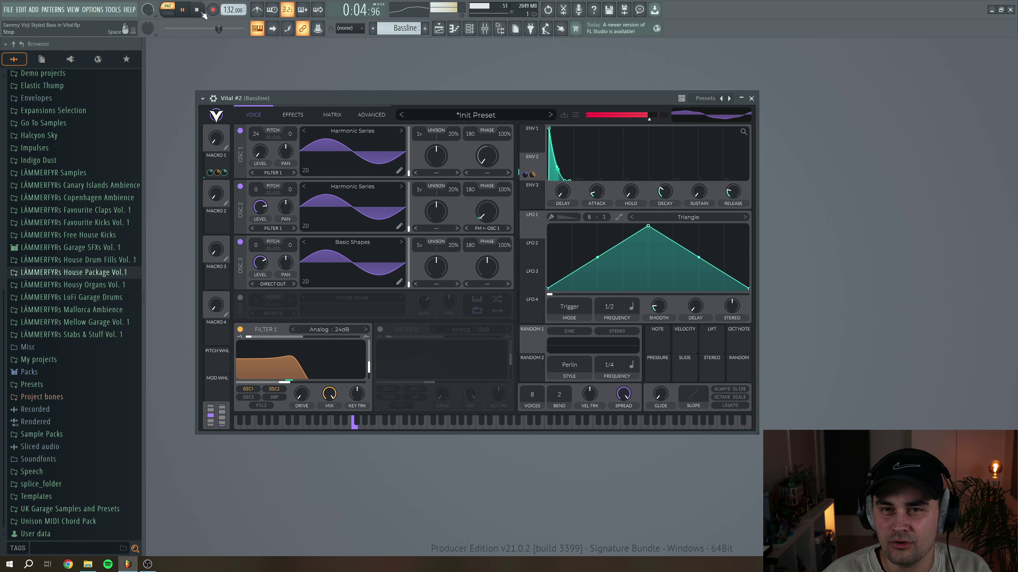
{"action": "left_click_drag", "start_coordinate": [650, 126], "coordinate": [648, 122]}
{"action": "key", "text": "space"}
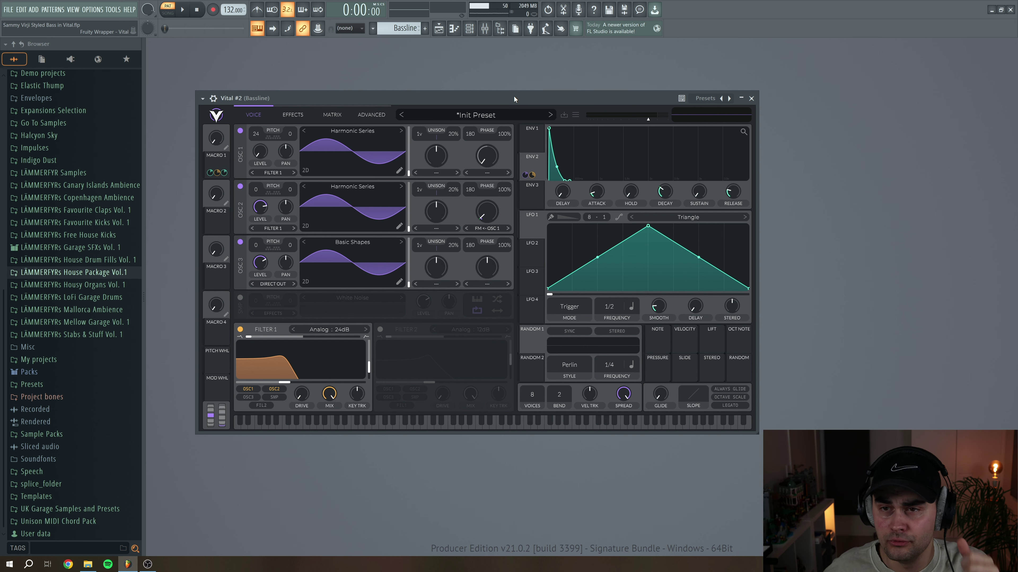
{"action": "key", "text": "F9"}
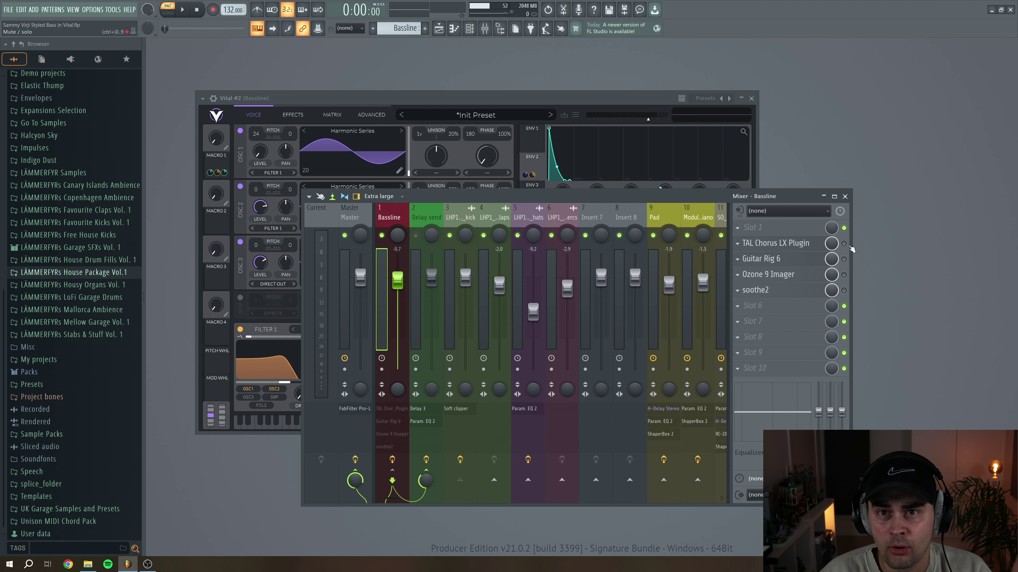
Enable TAL Chorus LX on the Bassline insert, close Vital, audition the chorus, then open Guitar Rig 6
{"action": "left_click", "coordinate": [844, 244]}
{"action": "left_click", "coordinate": [795, 243]}
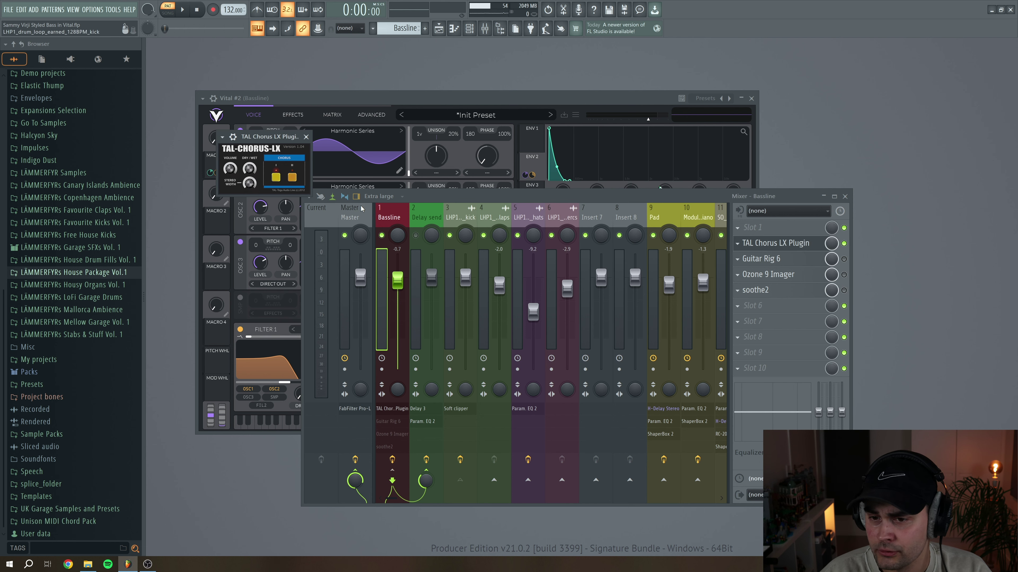
{"action": "left_click_drag", "start_coordinate": [268, 141], "coordinate": [365, 127]}
{"action": "left_click", "coordinate": [751, 98]}
{"action": "left_click", "coordinate": [185, 10]}
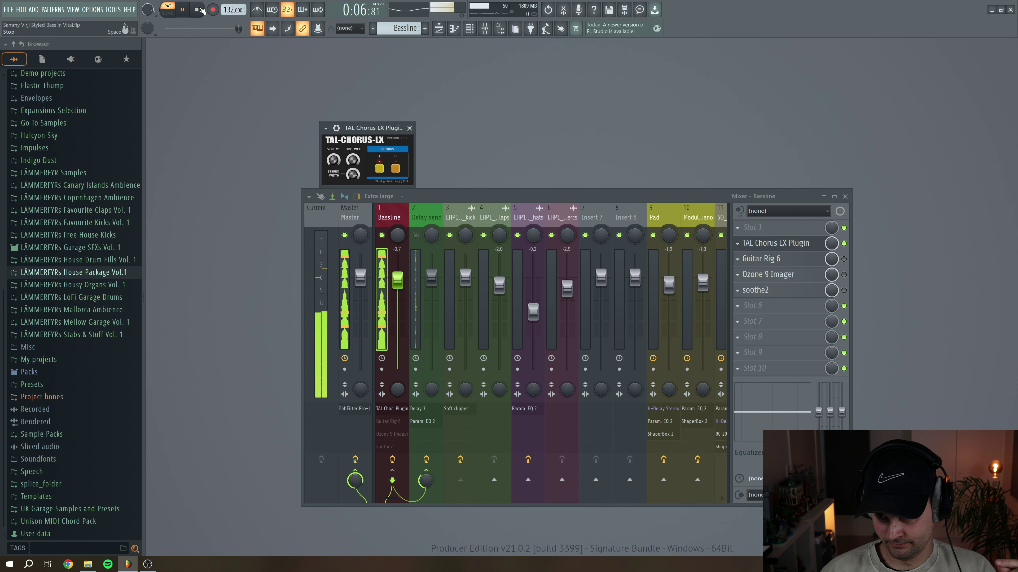
{"action": "left_click", "coordinate": [199, 9]}
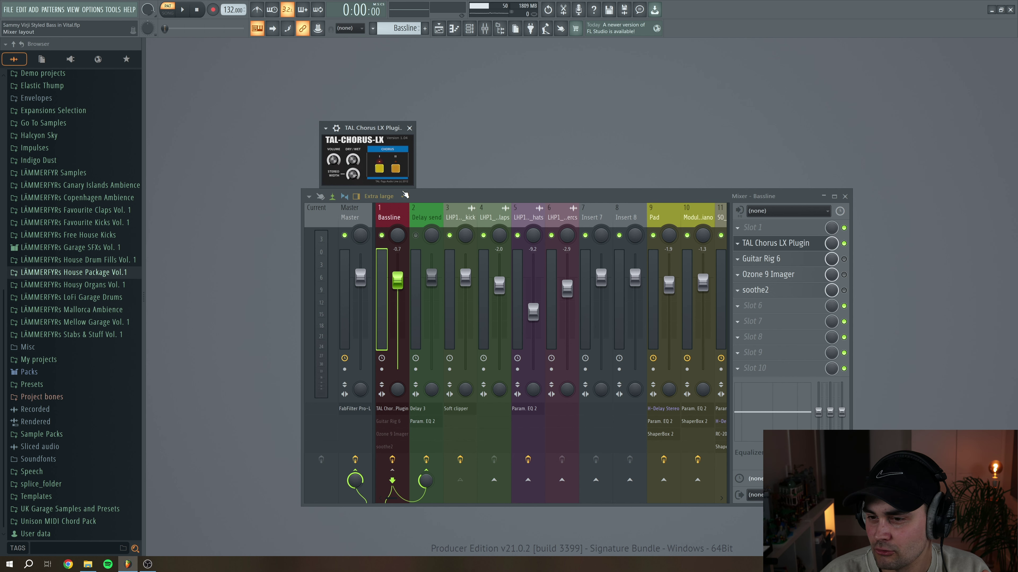
{"action": "left_click", "coordinate": [409, 129]}
{"action": "left_click", "coordinate": [844, 259]}
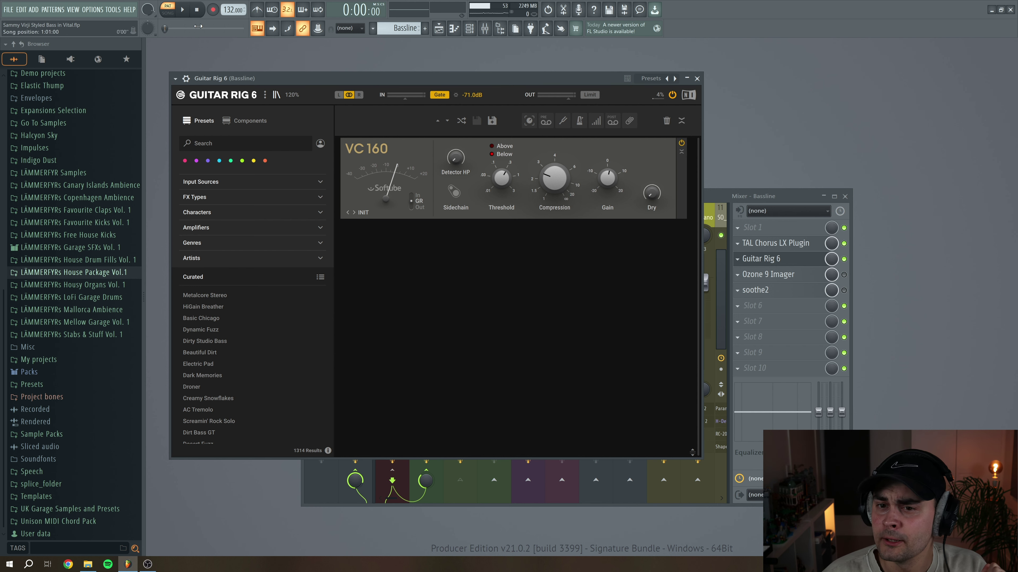
Compare the bass with the VC 160 compressor bypassed and re-enabled, then close Guitar Rig 6
{"action": "left_click", "coordinate": [184, 13]}
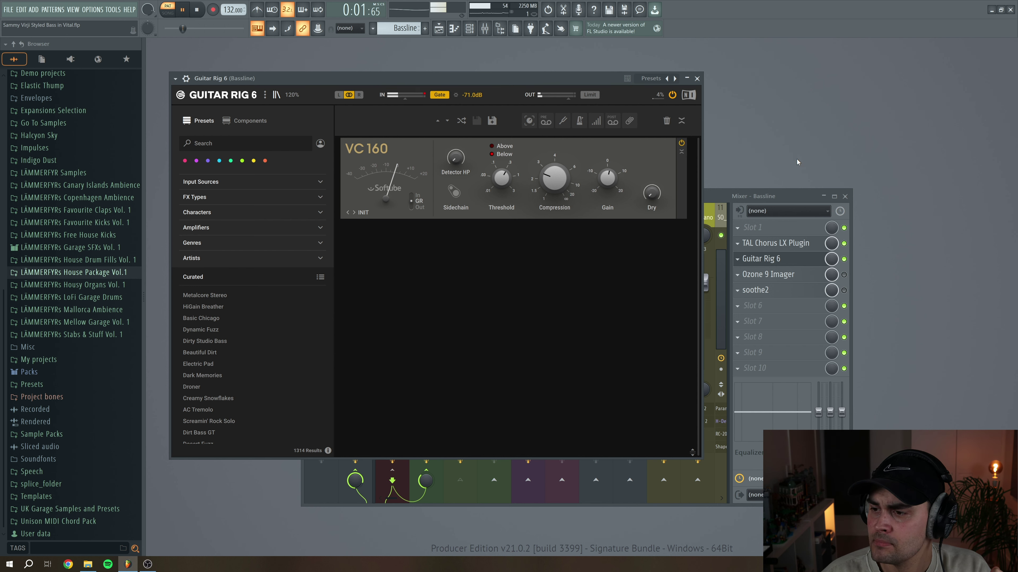
{"action": "left_click", "coordinate": [682, 143]}
{"action": "left_click", "coordinate": [682, 143]}
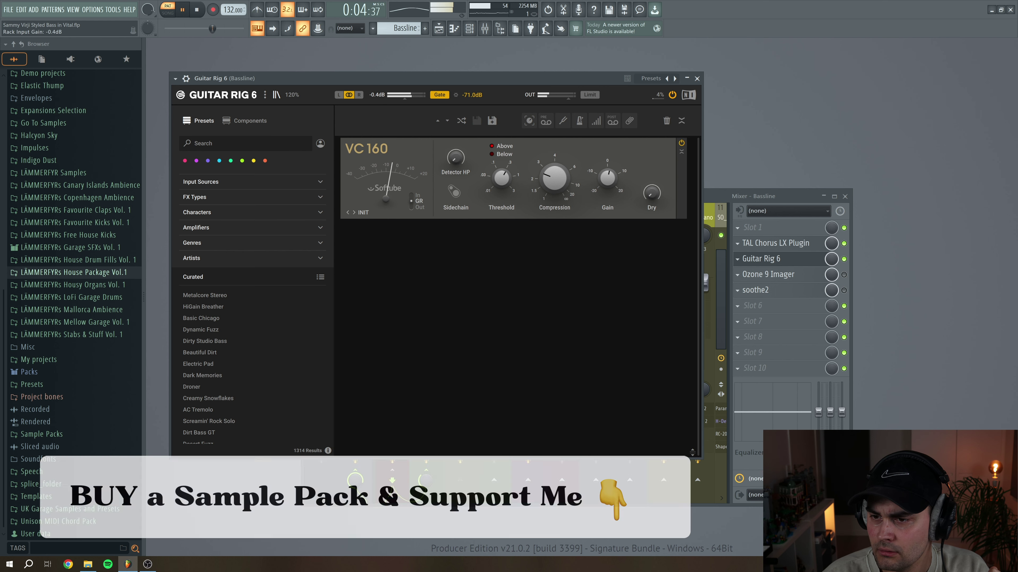
{"action": "left_click", "coordinate": [696, 77]}
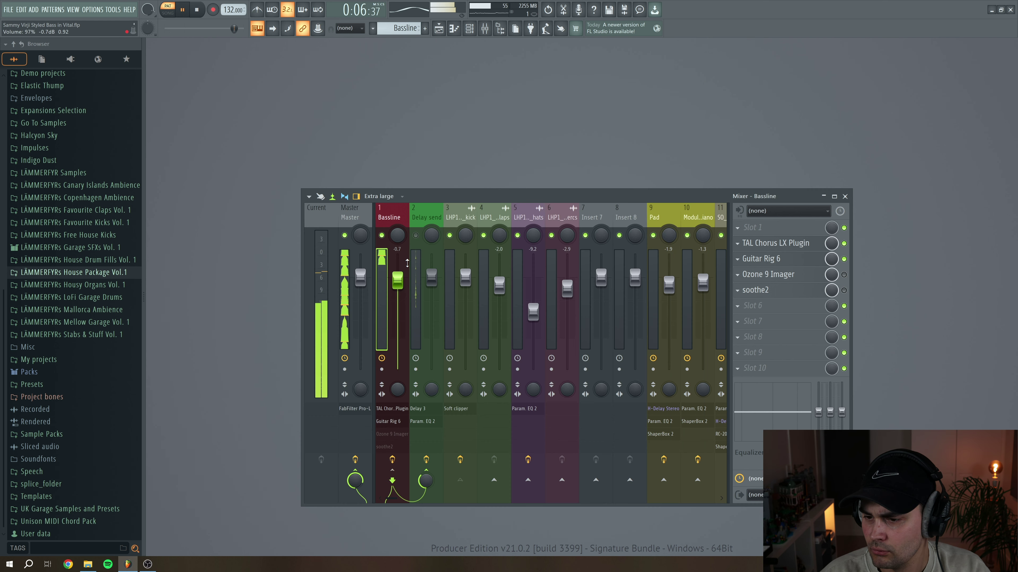
Lower Vital #2's master volume to about −5.5 dB, stop playback and close the synth
{"action": "left_click", "coordinate": [470, 29]}
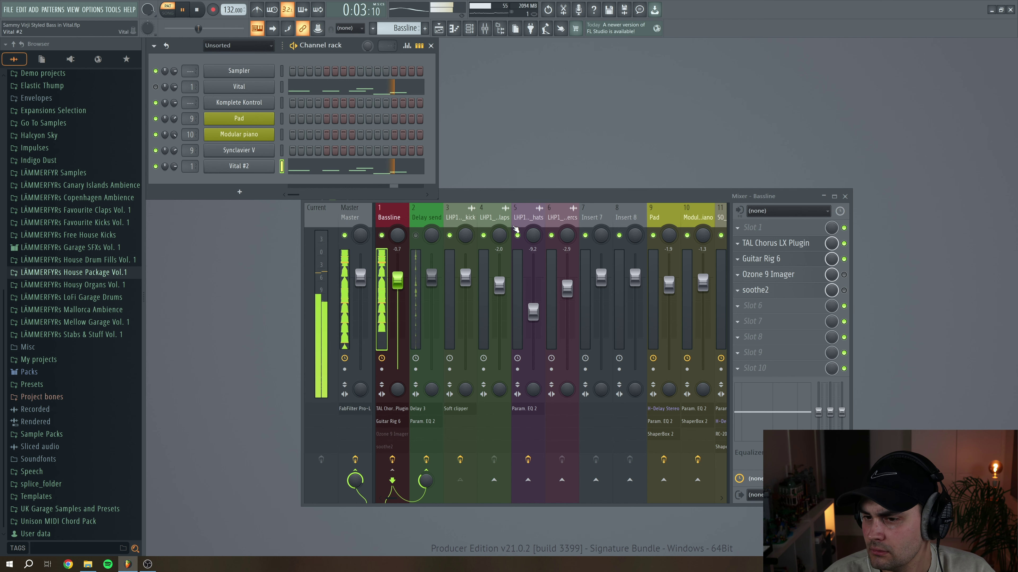
{"action": "left_click", "coordinate": [238, 166]}
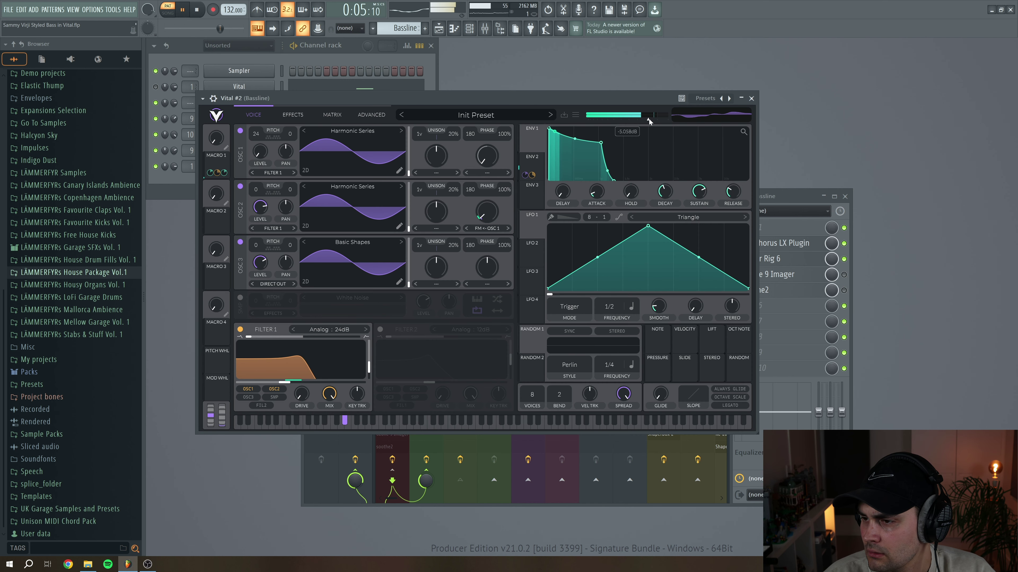
{"action": "scroll", "coordinate": [648, 121], "scroll_direction": "down", "scroll_amount": 3}
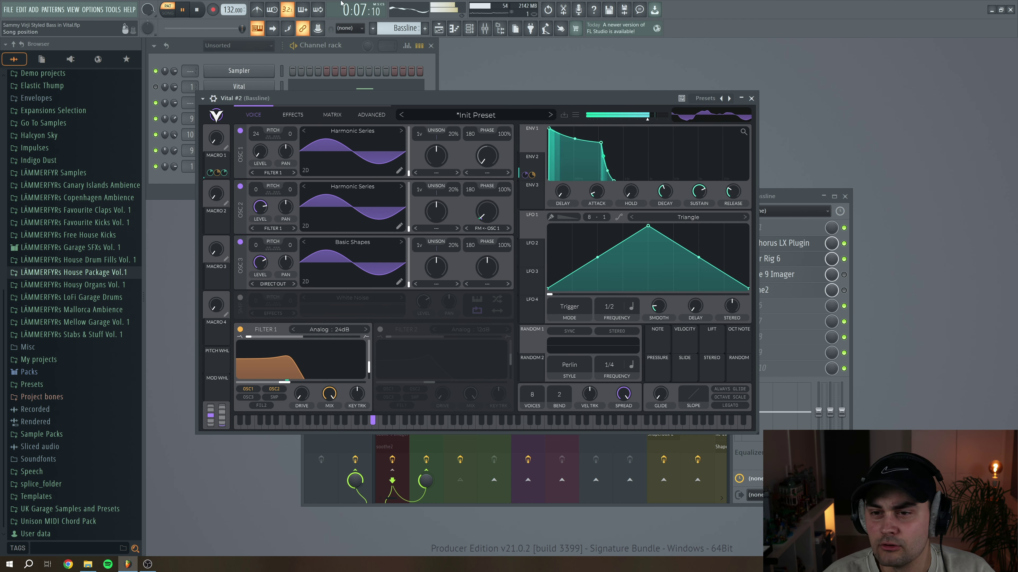
{"action": "left_click", "coordinate": [197, 10]}
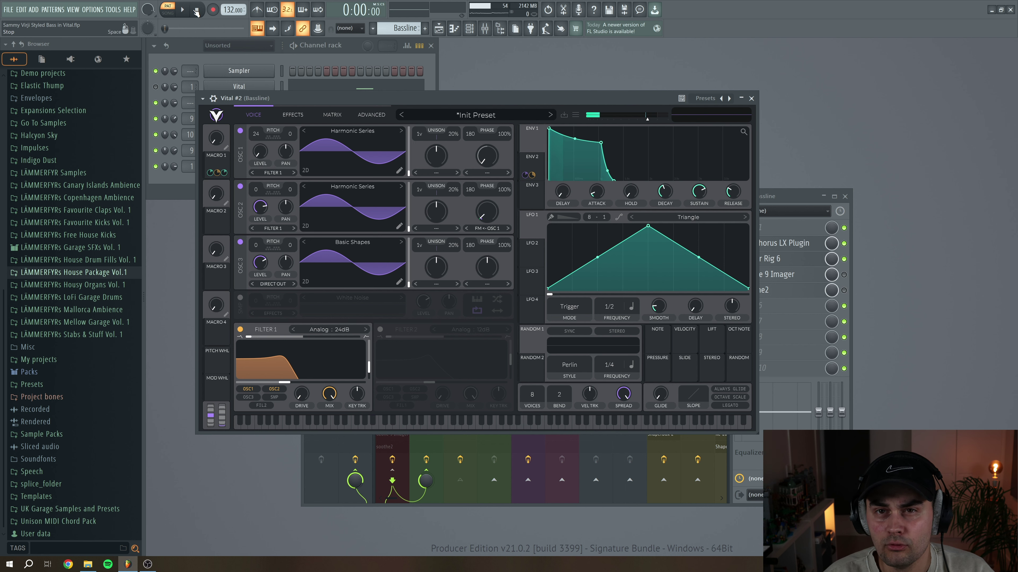
{"action": "left_click", "coordinate": [751, 98]}
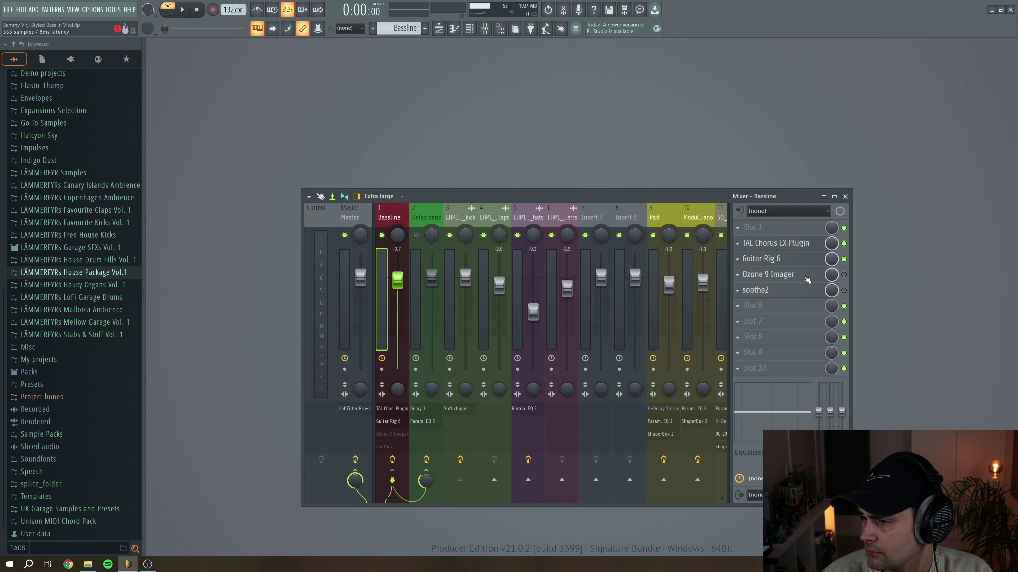
Re-enable Ozone 9 Imager on the Bassline insert and open its stereo settings
{"action": "left_click", "coordinate": [843, 275]}
{"action": "left_click", "coordinate": [767, 274]}
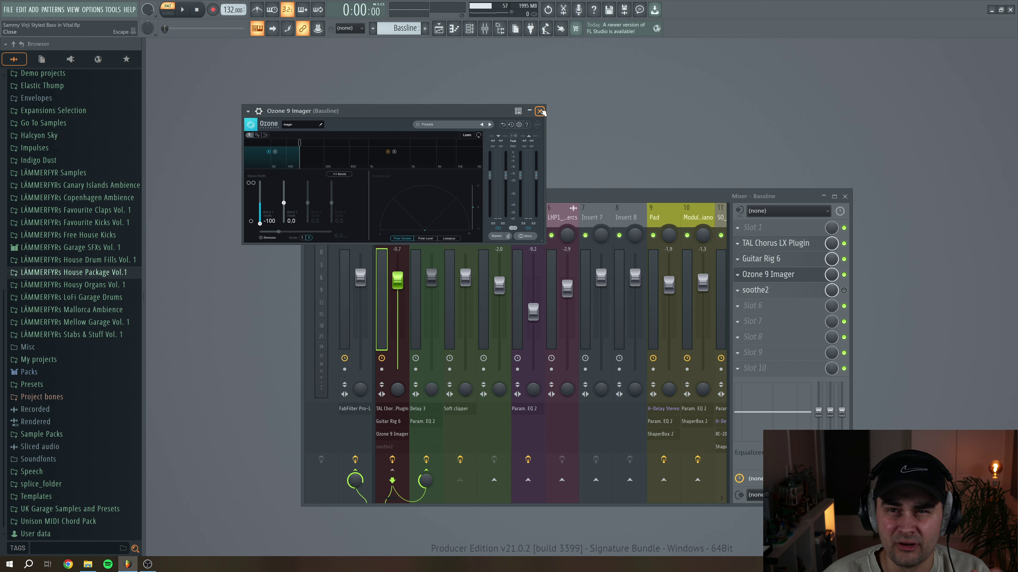
{"action": "left_click", "coordinate": [540, 111]}
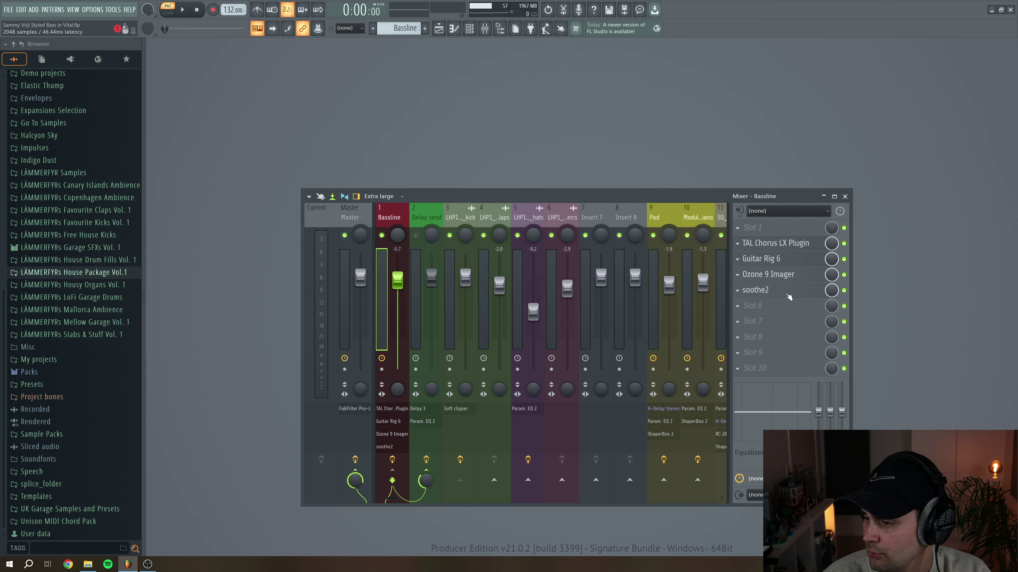
{"action": "left_click", "coordinate": [787, 291]}
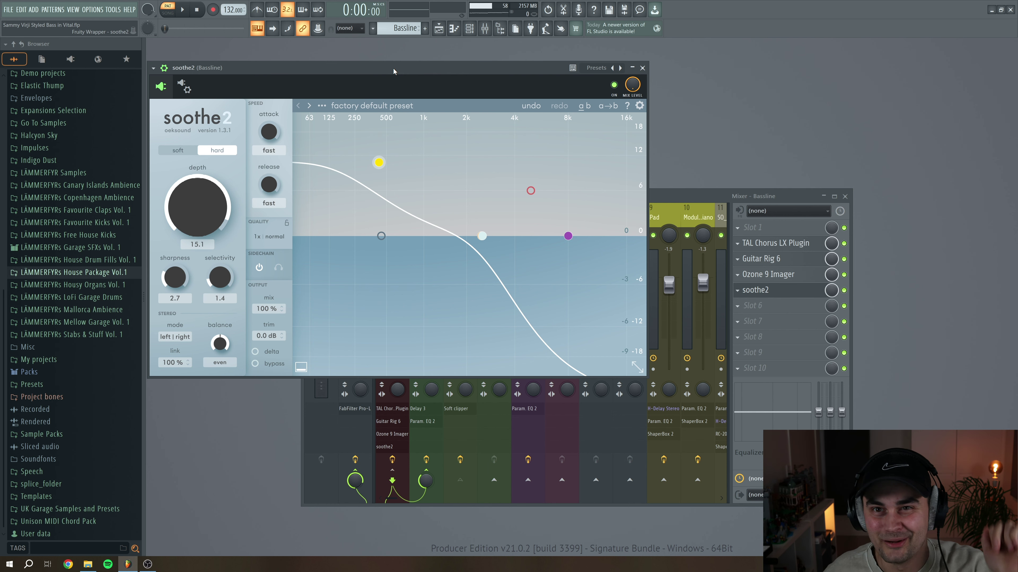
{"action": "key", "text": "Escape"}
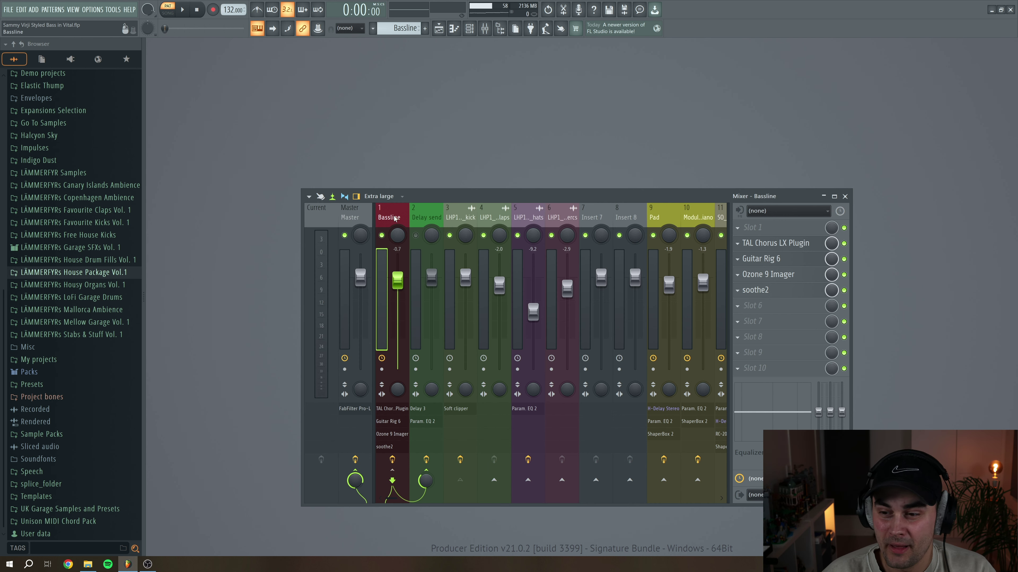
Unmute the Delay send mixer track
{"action": "left_click", "coordinate": [428, 218]}
{"action": "left_click", "coordinate": [420, 235]}
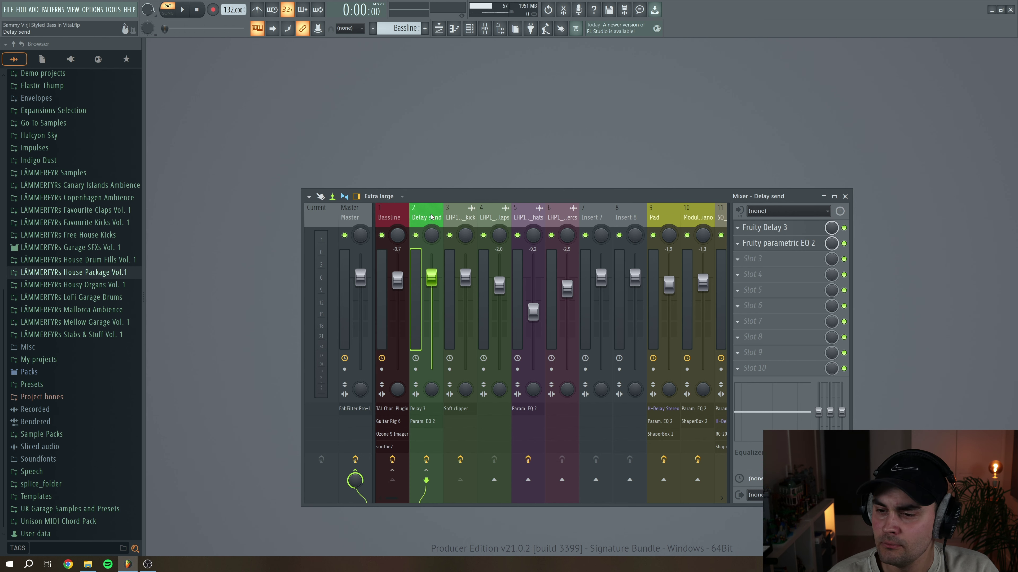
{"action": "left_click", "coordinate": [387, 209]}
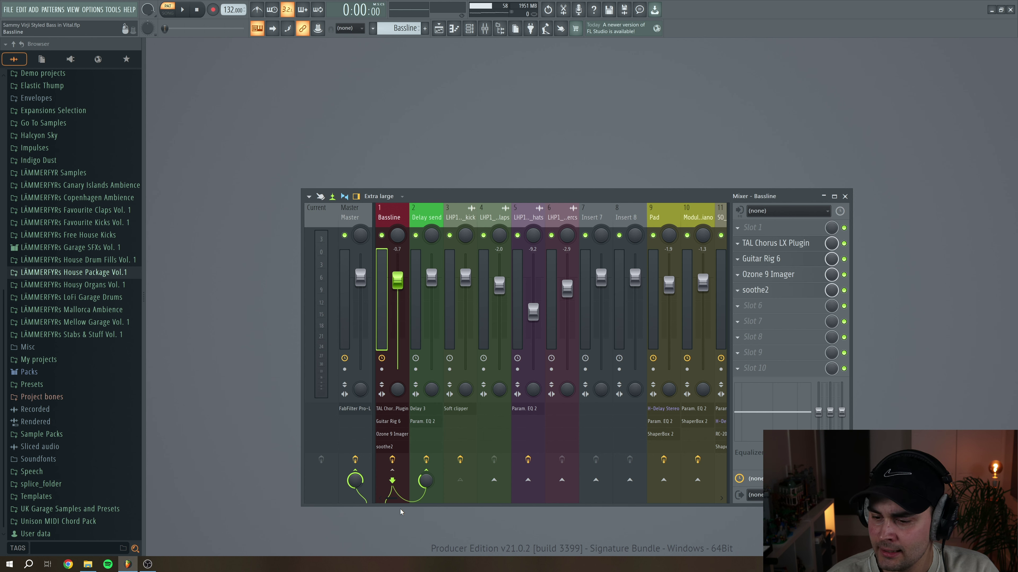
{"action": "left_click", "coordinate": [422, 218]}
Check the Delay send's Fruity Delay 3 and Fruity parametric EQ 2, then play the song
{"action": "left_click", "coordinate": [775, 236]}
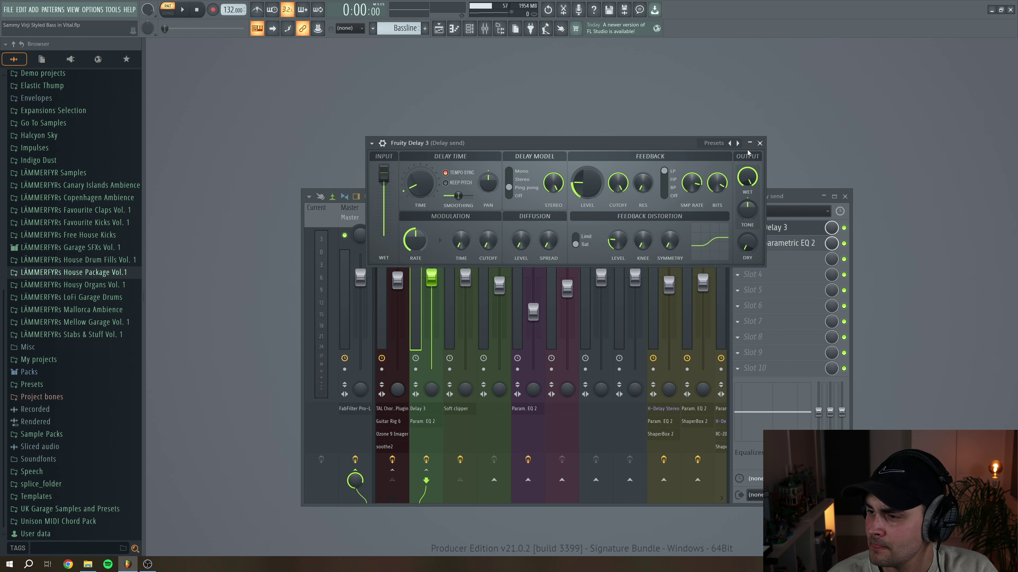
{"action": "left_click", "coordinate": [752, 143]}
{"action": "left_click", "coordinate": [779, 243]}
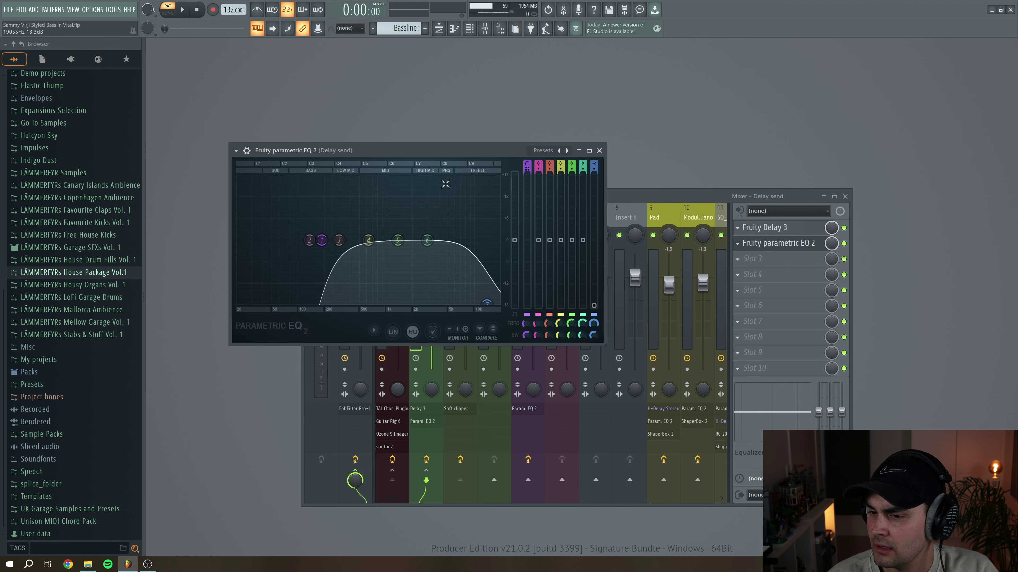
{"action": "left_click", "coordinate": [599, 151]}
{"action": "left_click", "coordinate": [185, 10]}
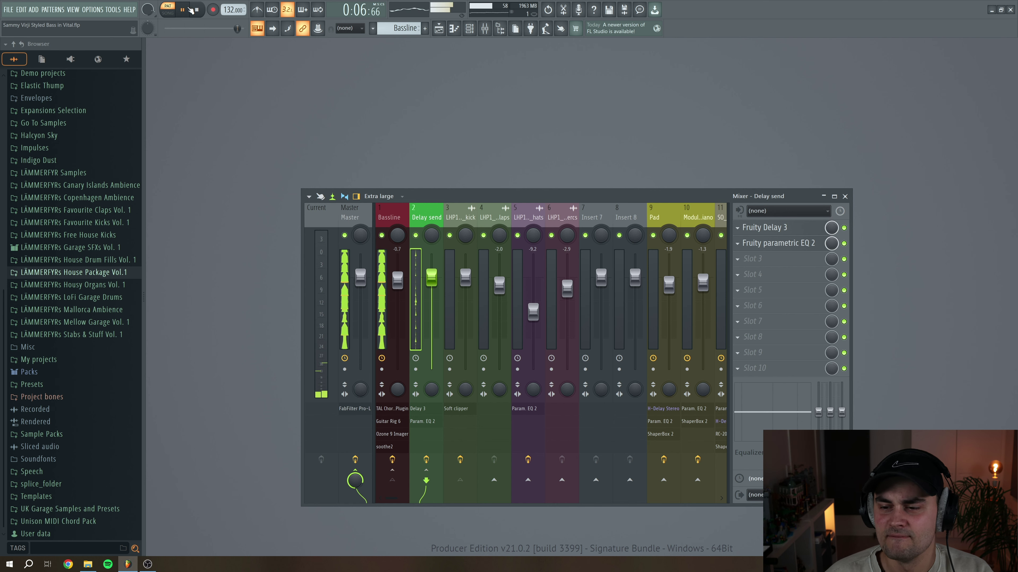
Stop song playback
{"action": "left_click", "coordinate": [197, 9]}
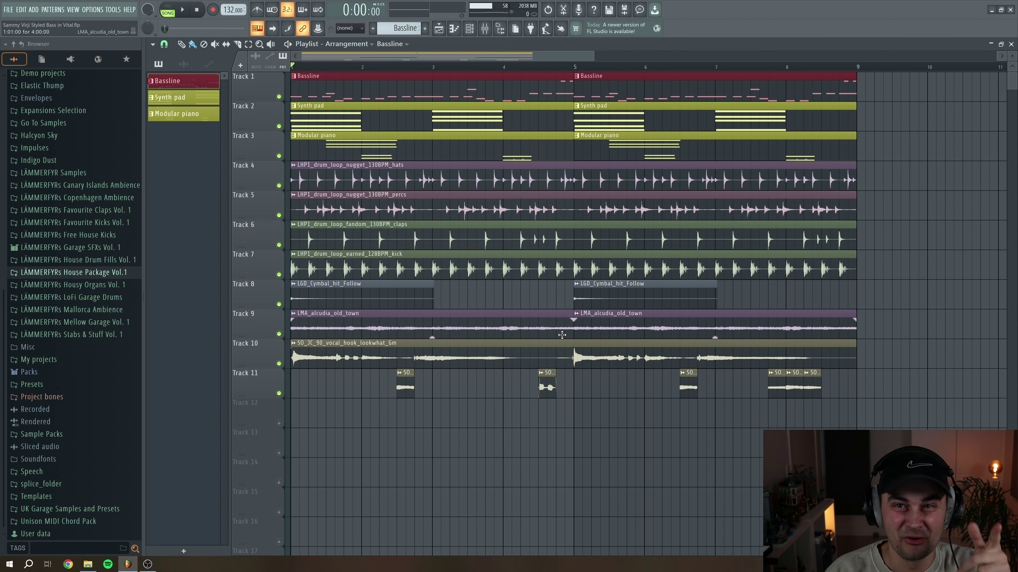
With the beat playing, raise Vital #2's Macro 1 to about 0.65, then reset it to 0
{"action": "left_click", "coordinate": [183, 9]}
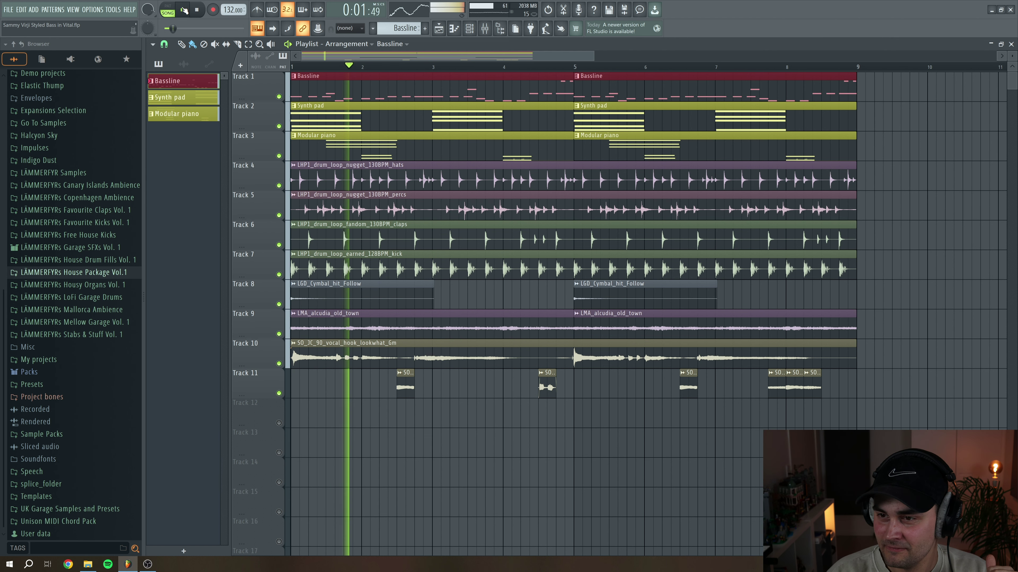
{"action": "key", "text": "F6"}
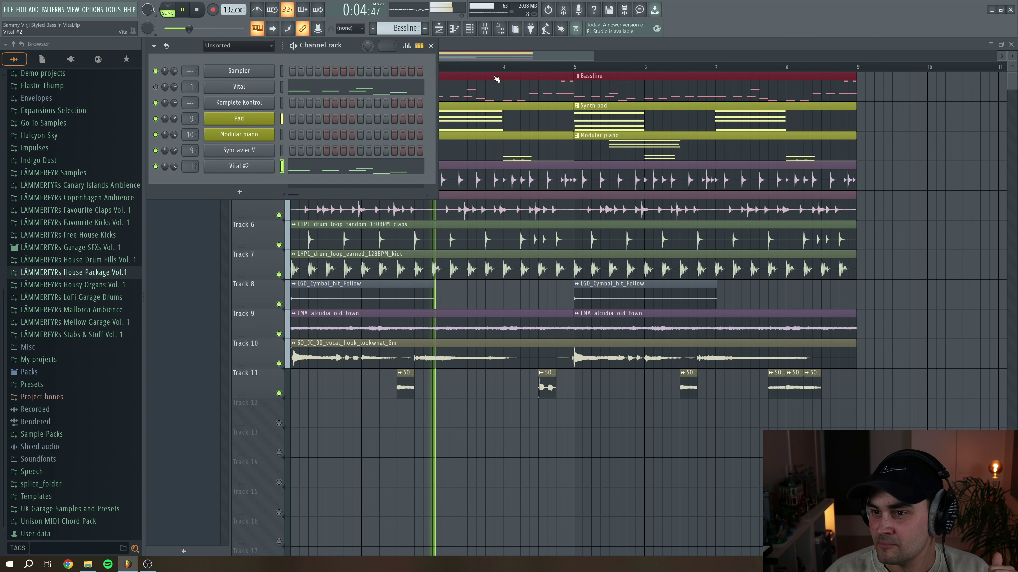
{"action": "left_click", "coordinate": [239, 166]}
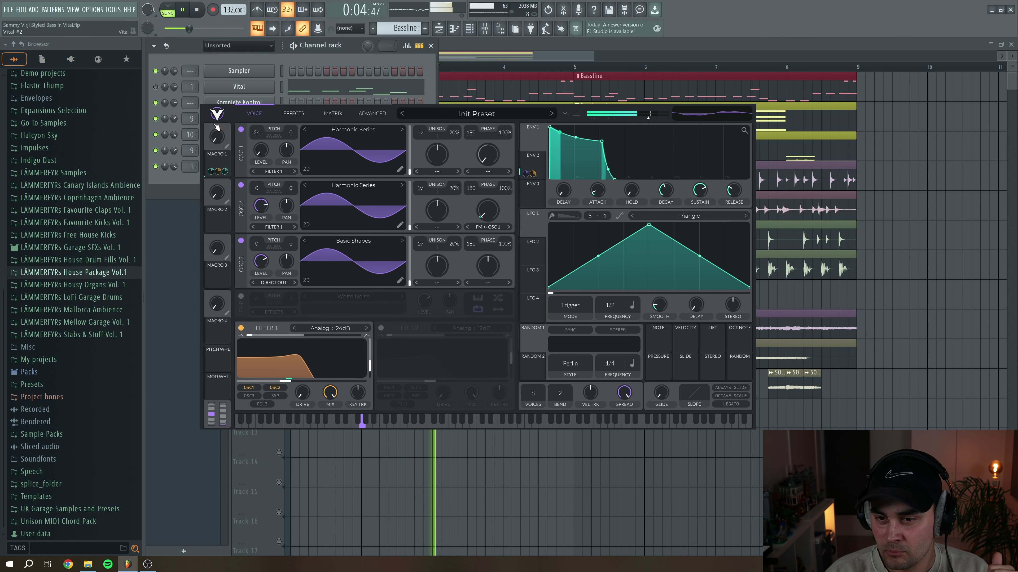
{"action": "left_click_drag", "start_coordinate": [216, 128], "coordinate": [216, 138]}
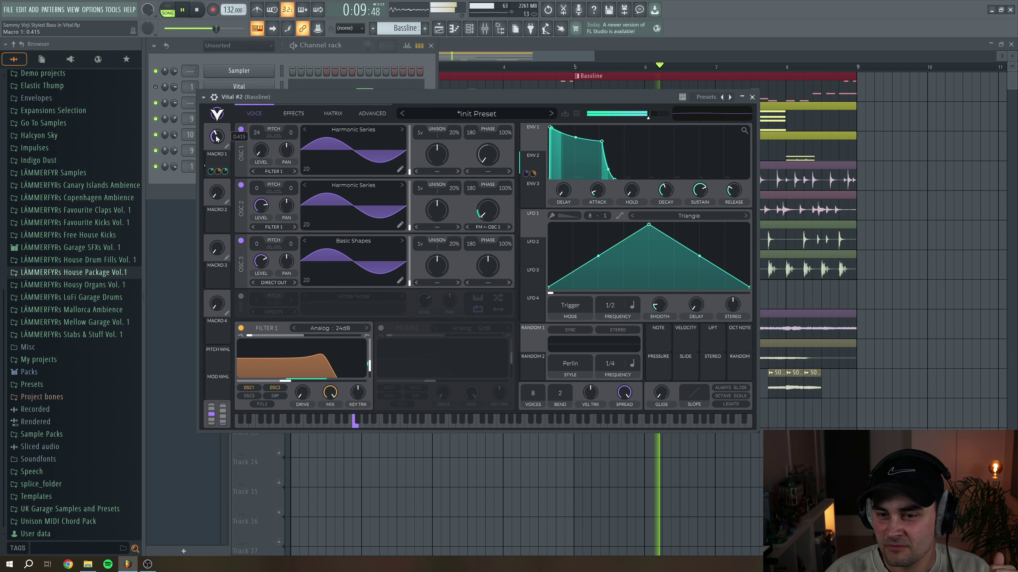
{"action": "left_click_drag", "start_coordinate": [216, 138], "coordinate": [217, 117]}
{"action": "double_click", "coordinate": [217, 117]}
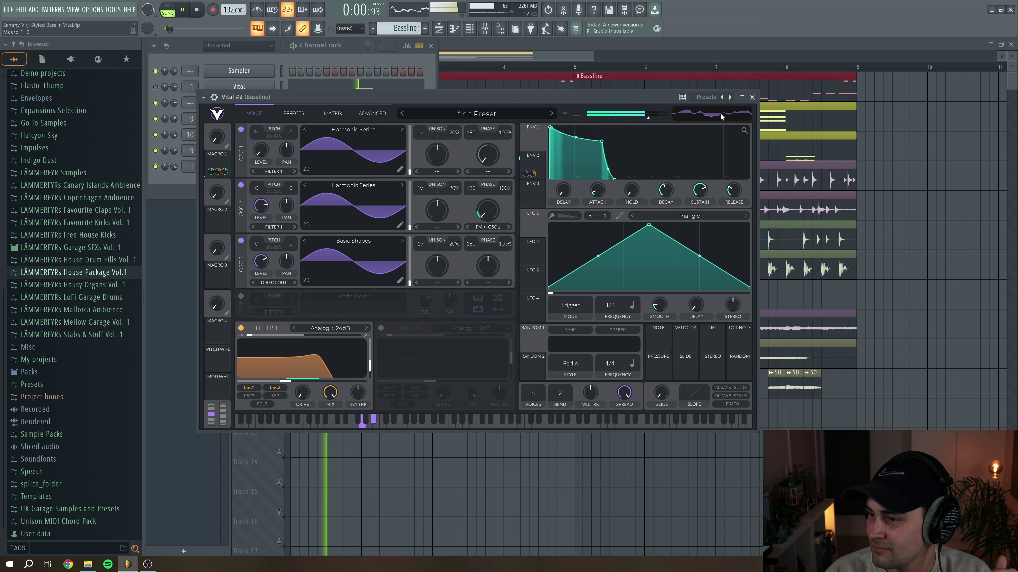
{"action": "left_click", "coordinate": [751, 97]}
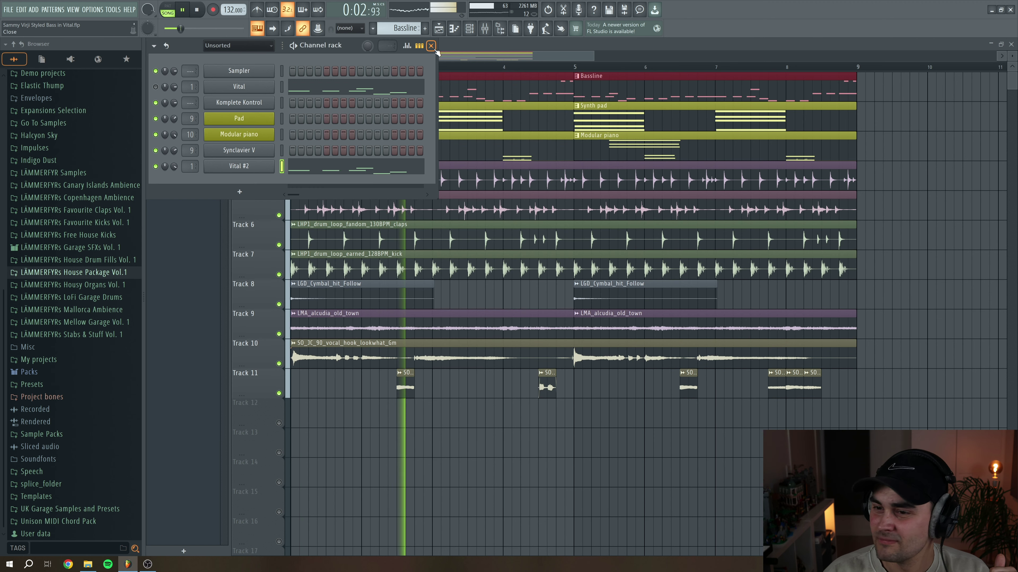
{"action": "left_click", "coordinate": [431, 45]}
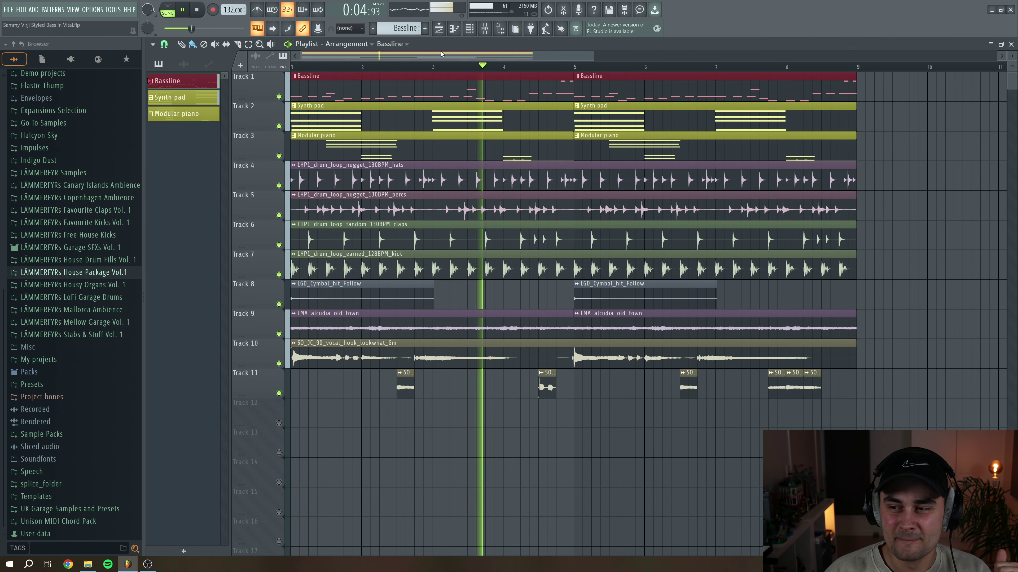
Stop playback, returning the position to the start of the arrangement
{"action": "left_click", "coordinate": [202, 12]}
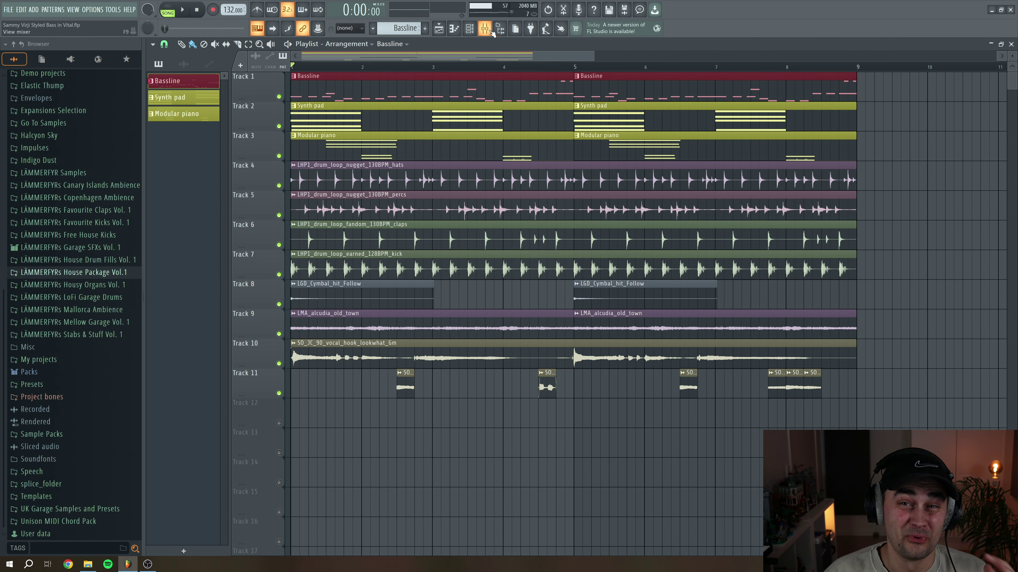